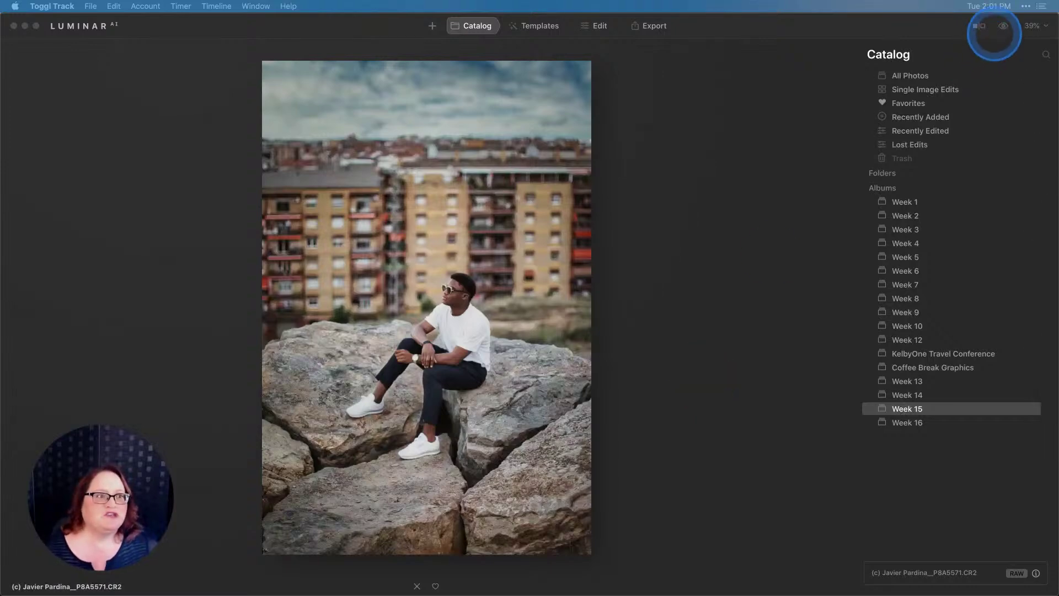
Compare the rock portrait before and after its earlier edits
{"action": "left_click", "coordinate": [1003, 27]}
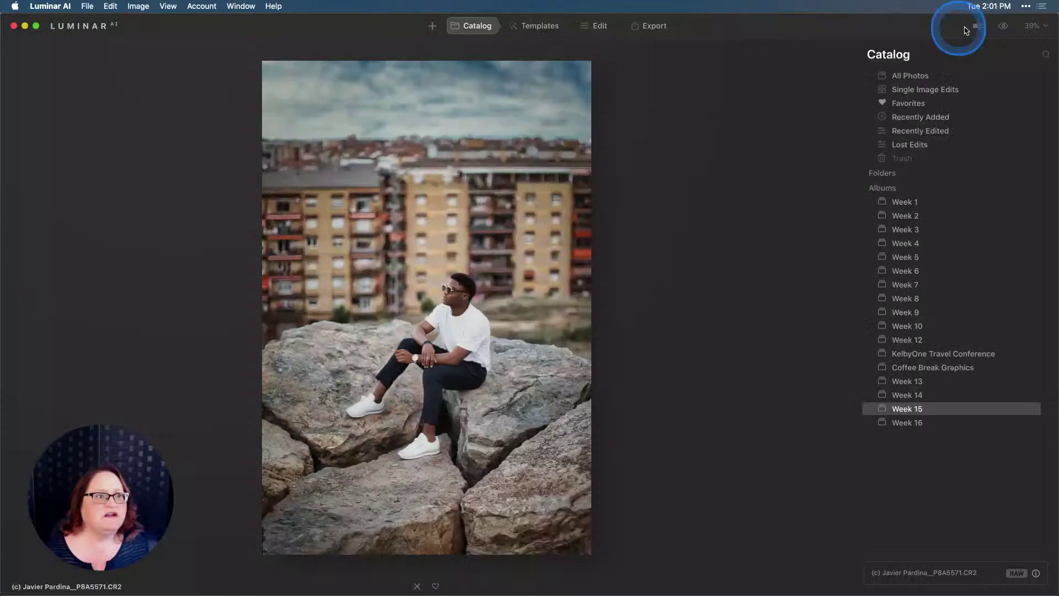
{"action": "left_click", "coordinate": [1006, 28]}
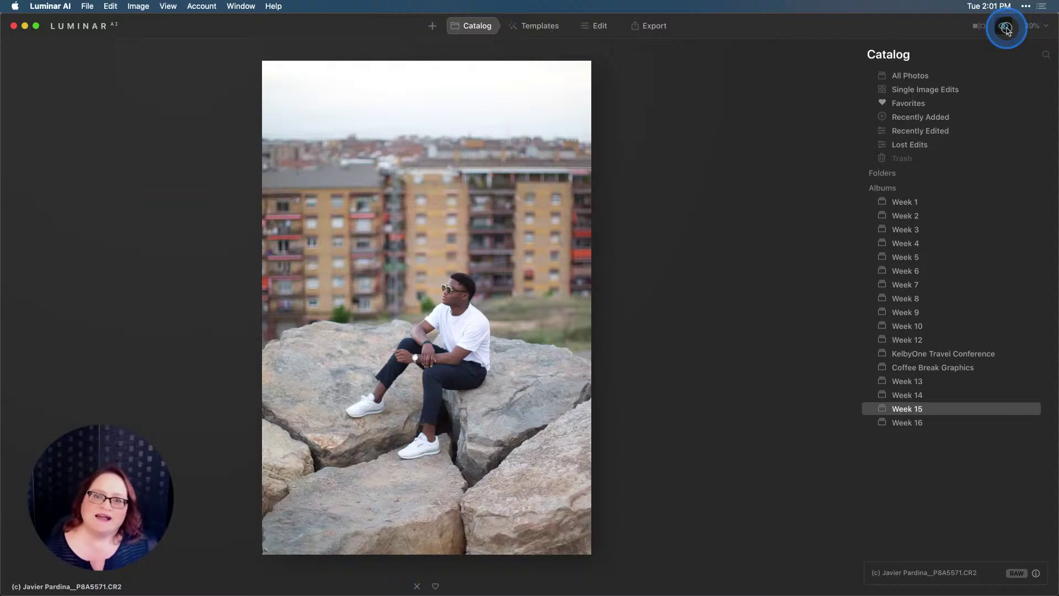
{"action": "left_click", "coordinate": [1006, 27]}
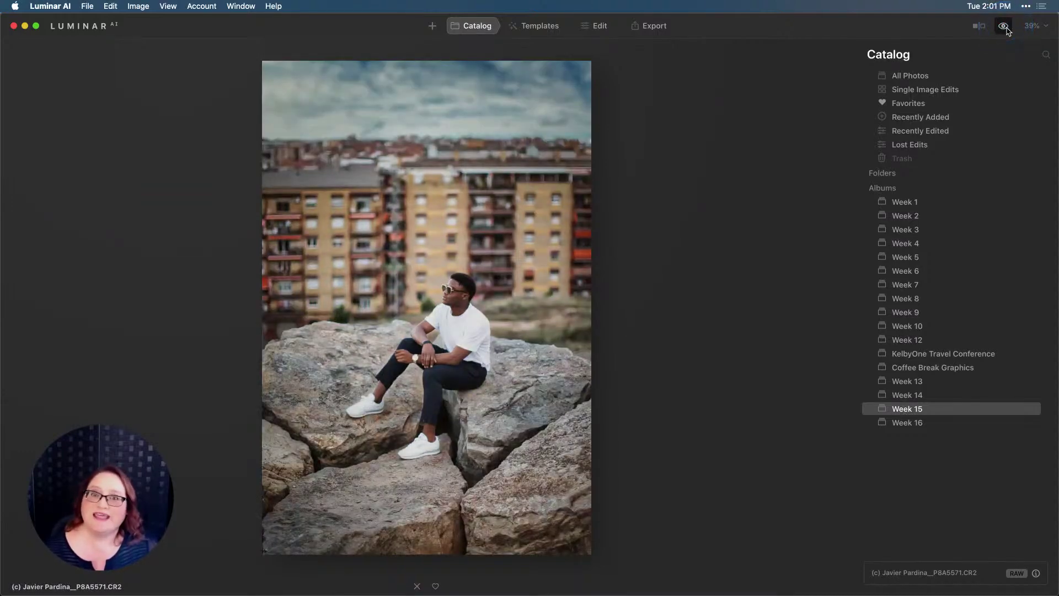
Revert the photo to its original through the right-click Adjustments menu
{"action": "right_click", "coordinate": [461, 196]}
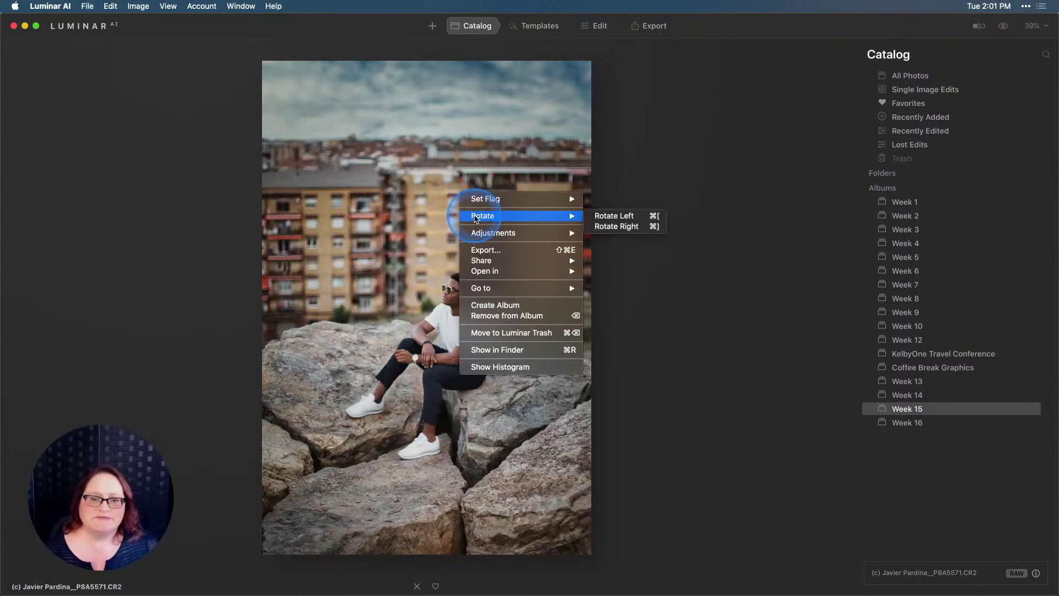
{"action": "left_click", "coordinate": [555, 232]}
{"action": "left_click", "coordinate": [634, 280]}
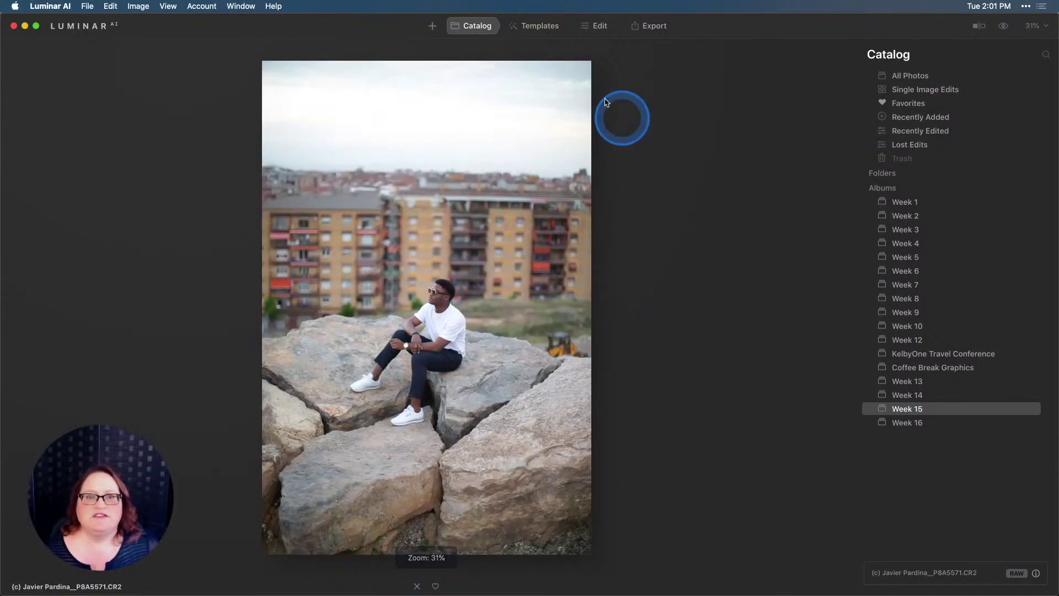
Give the portrait the warm Sunshine look from the Big Screen template collection
{"action": "left_click", "coordinate": [555, 33]}
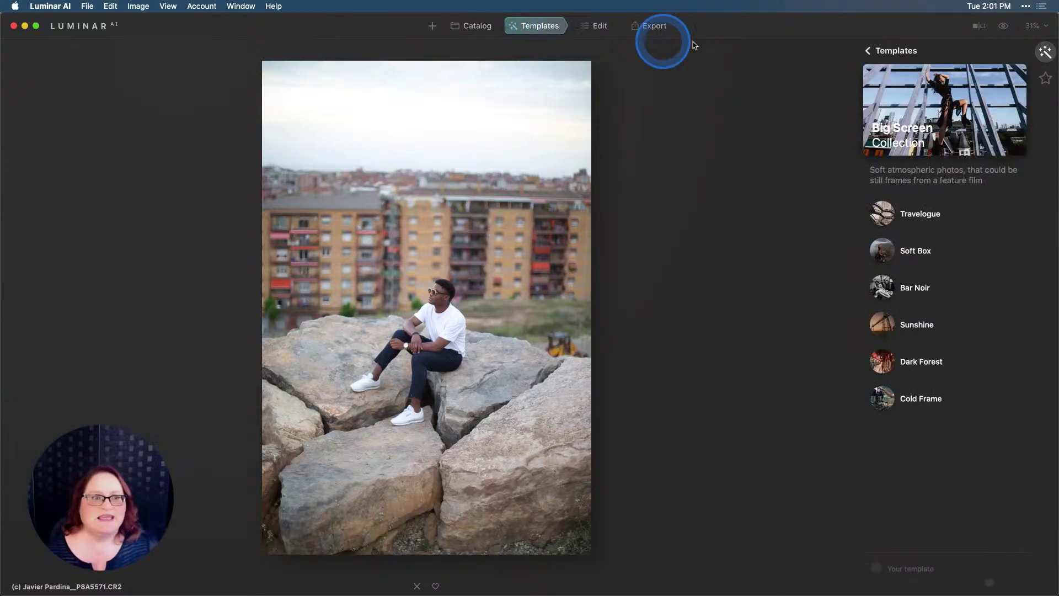
{"action": "left_click", "coordinate": [869, 52]}
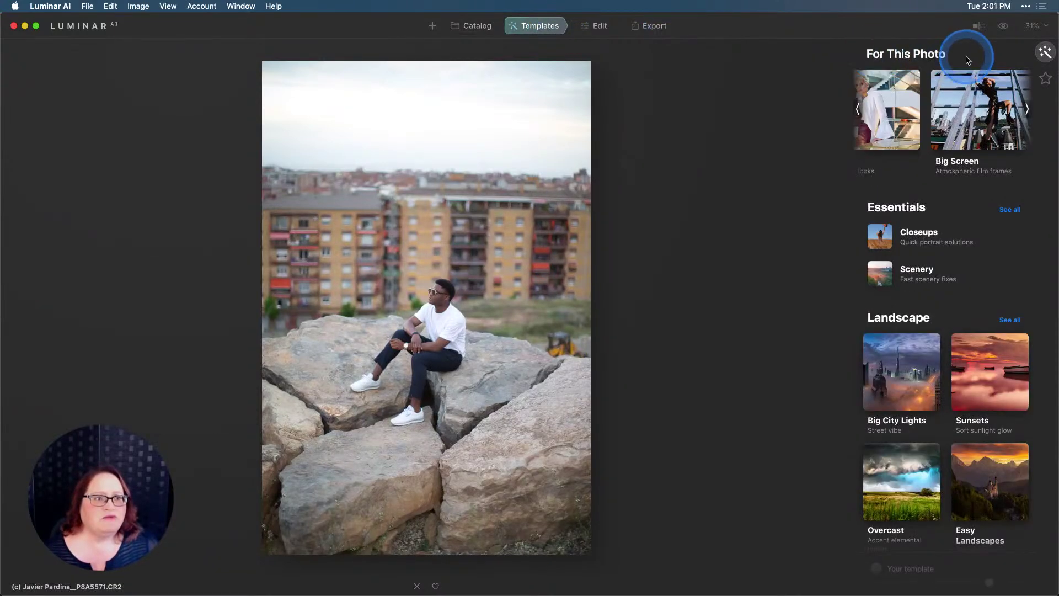
{"action": "scroll", "coordinate": [914, 91], "scroll_direction": "right", "scroll_amount": 1}
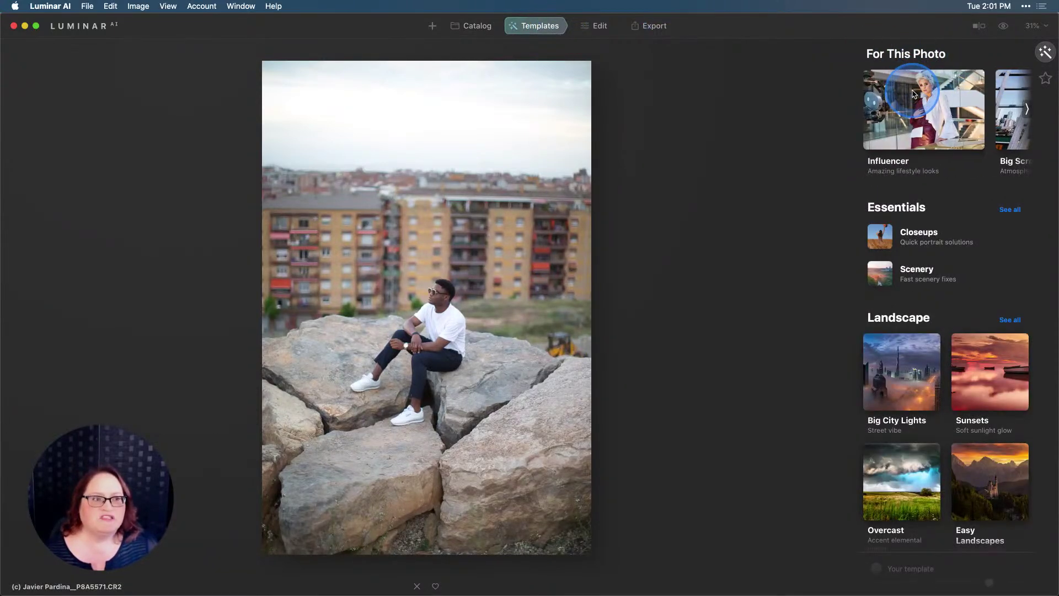
{"action": "scroll", "coordinate": [914, 94], "scroll_direction": "right", "scroll_amount": 5}
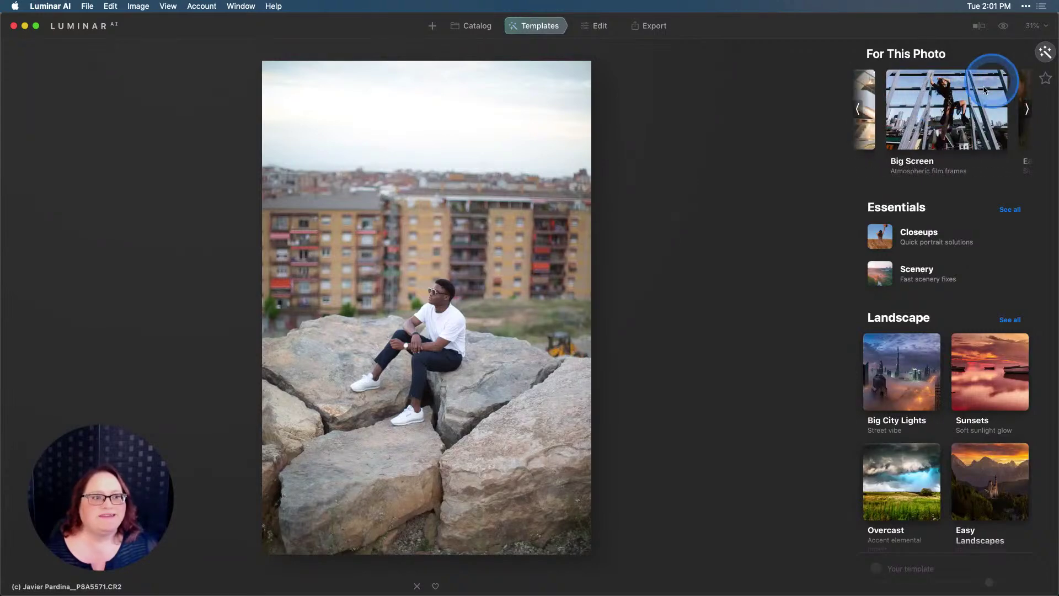
{"action": "left_click", "coordinate": [935, 110]}
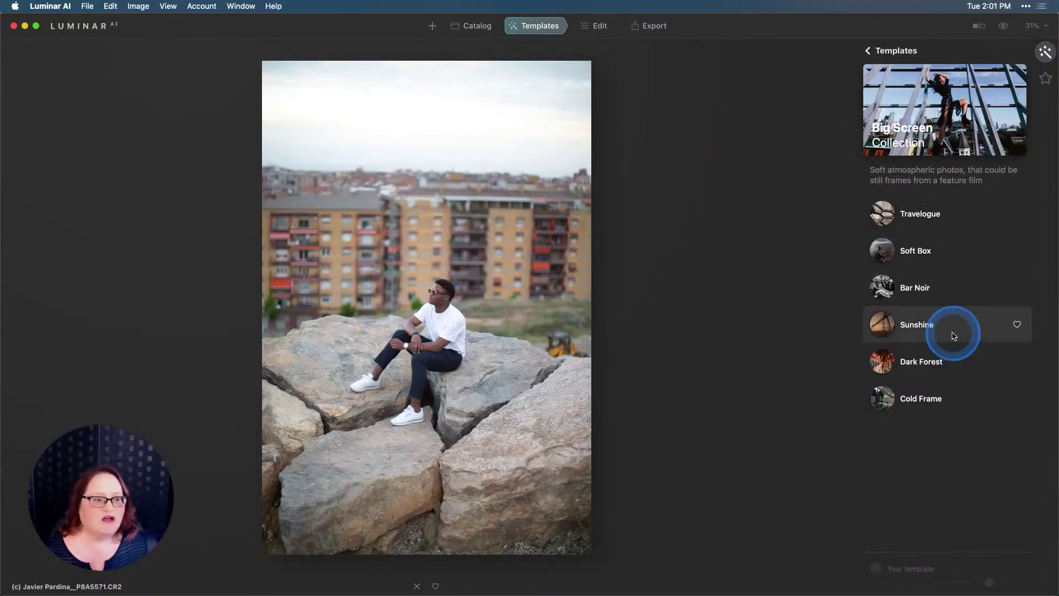
{"action": "left_click", "coordinate": [917, 324]}
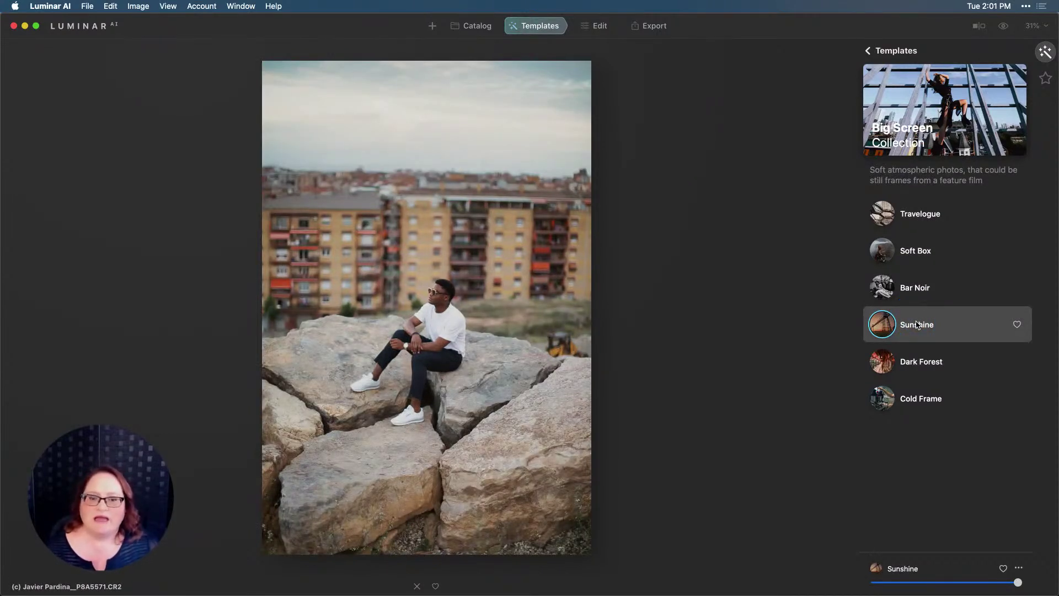
{"action": "left_click", "coordinate": [918, 326]}
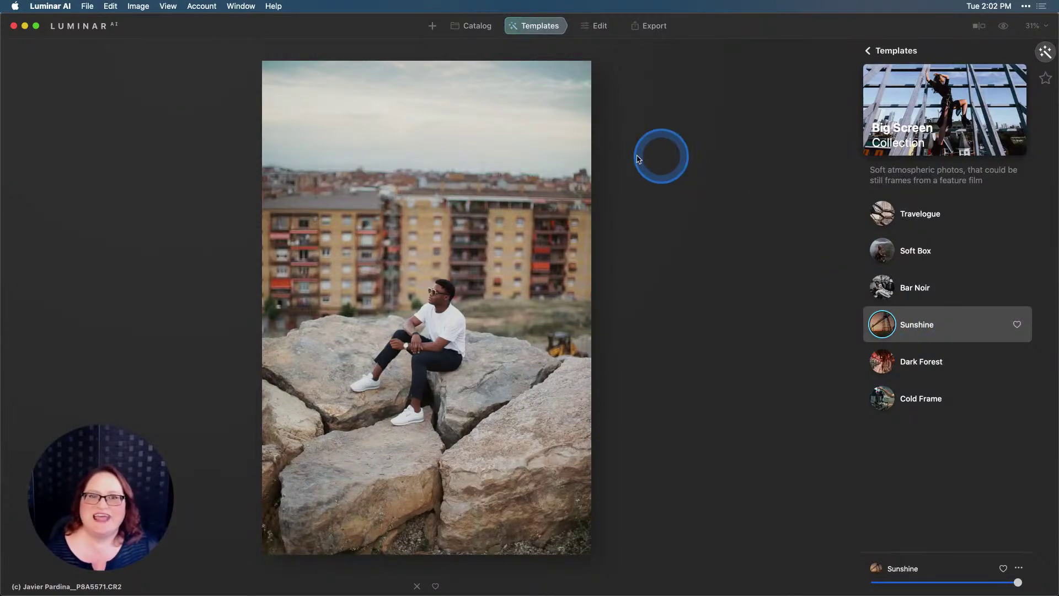
Apply vertical perspective correction in the Composition tool
{"action": "left_click", "coordinate": [599, 28]}
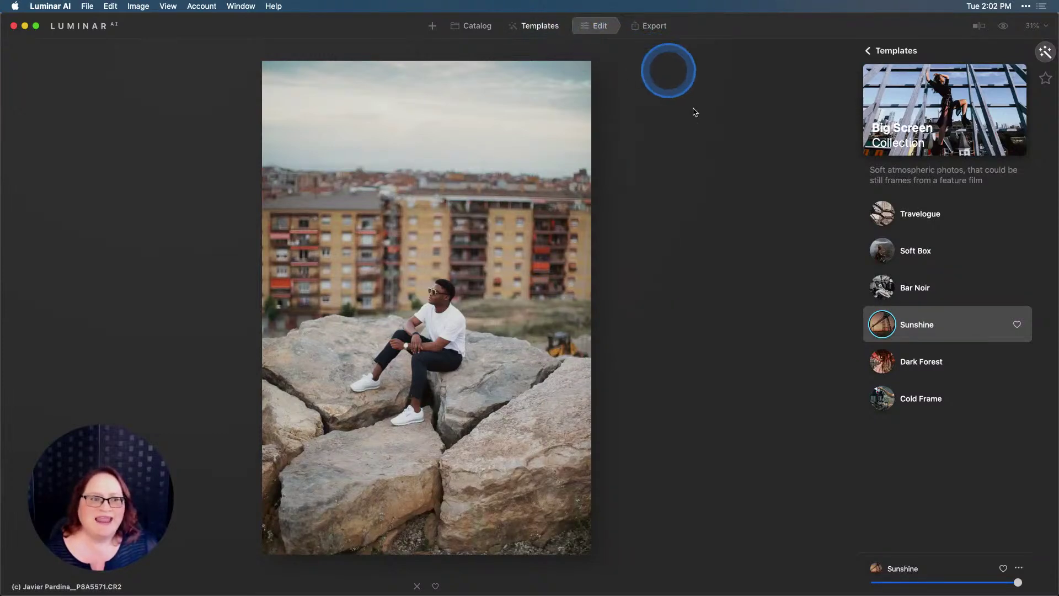
{"action": "left_click", "coordinate": [934, 131]}
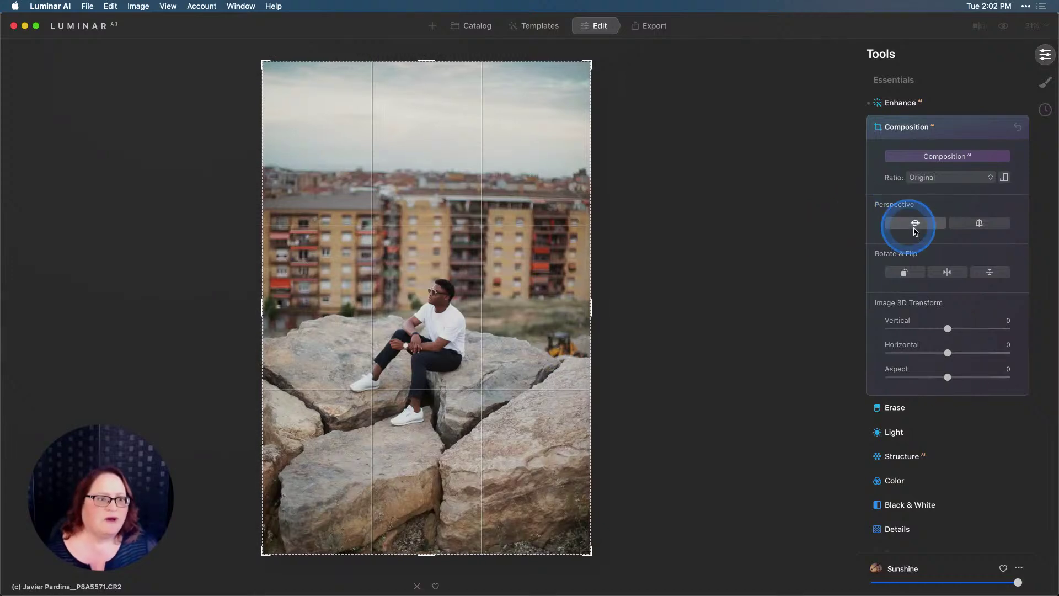
{"action": "left_click", "coordinate": [966, 226]}
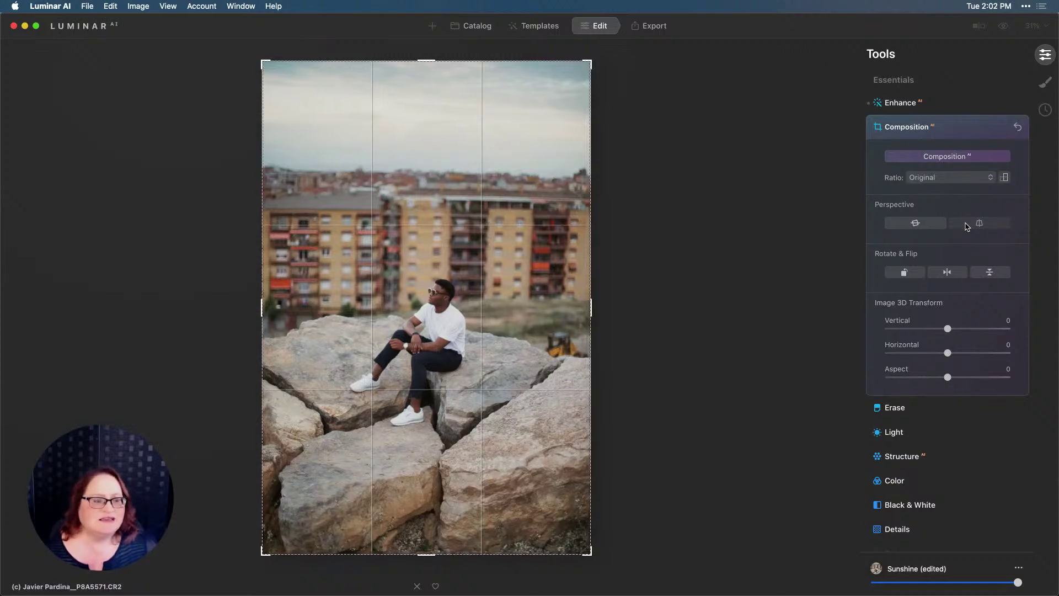
{"action": "left_click", "coordinate": [959, 226]}
Run Composition AI, then drag the crop to frame the seated man more tightly
{"action": "left_click", "coordinate": [945, 157]}
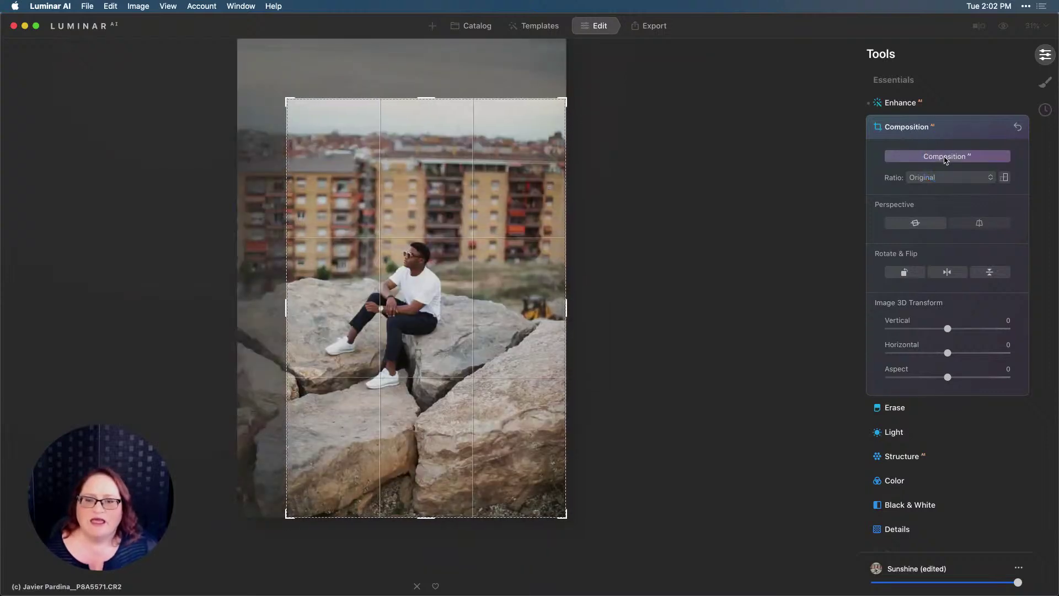
{"action": "left_click_drag", "start_coordinate": [444, 209], "coordinate": [499, 236]}
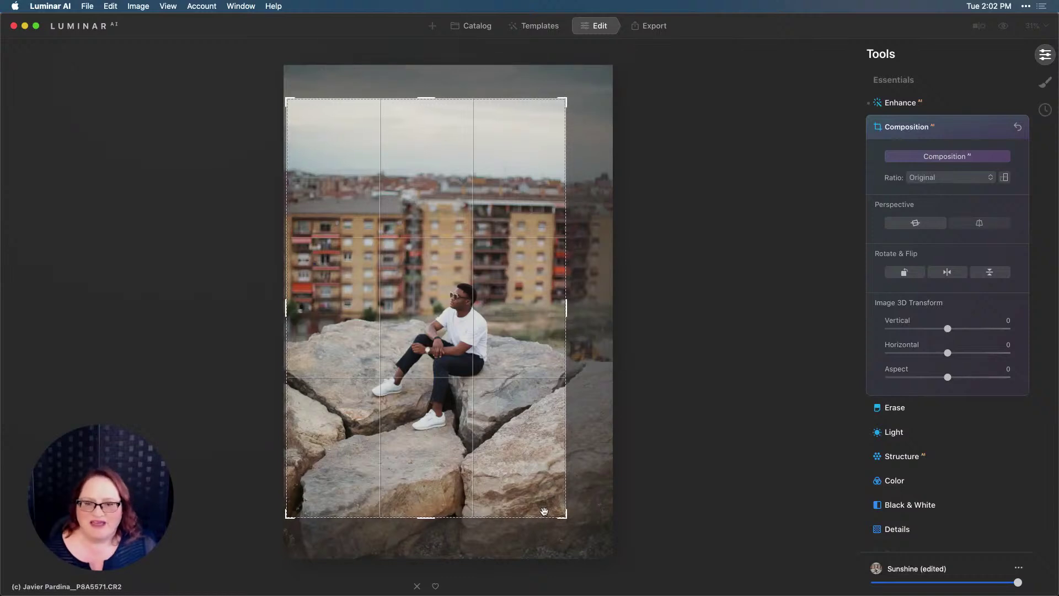
{"action": "left_click_drag", "start_coordinate": [529, 444], "coordinate": [601, 392]}
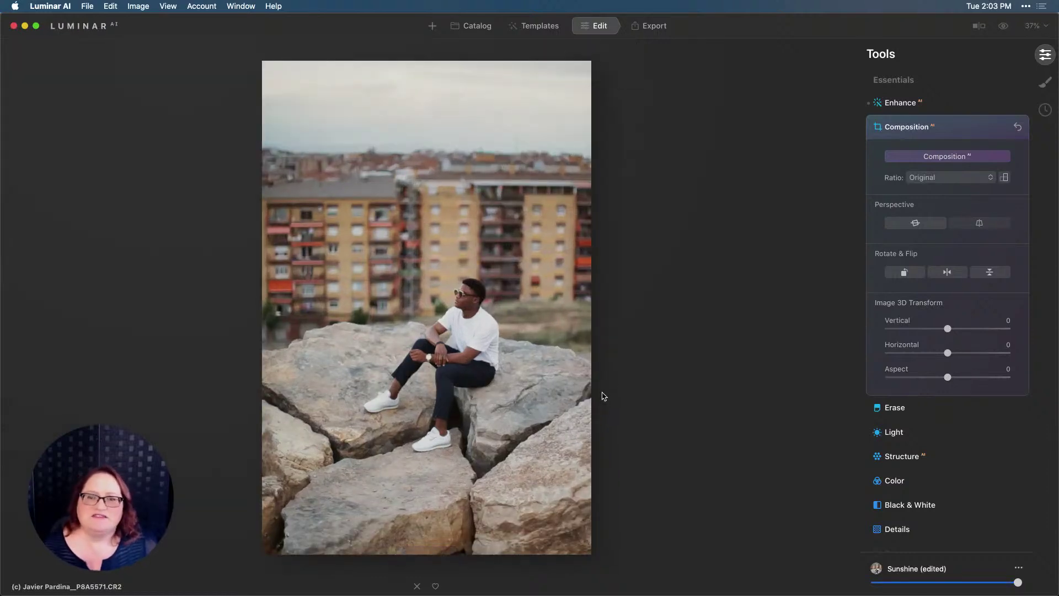
{"action": "left_click_drag", "start_coordinate": [603, 396], "coordinate": [647, 369]}
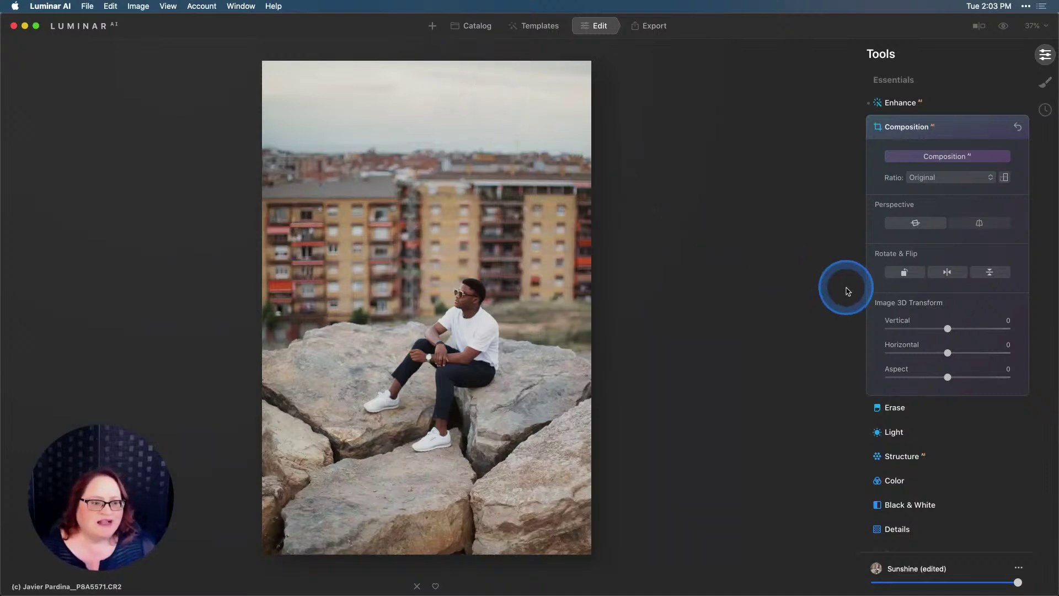
Swap the pale sky for Regular clouds 3 in the Sky AI tool
{"action": "scroll", "coordinate": [925, 296], "scroll_direction": "down", "scroll_amount": 10}
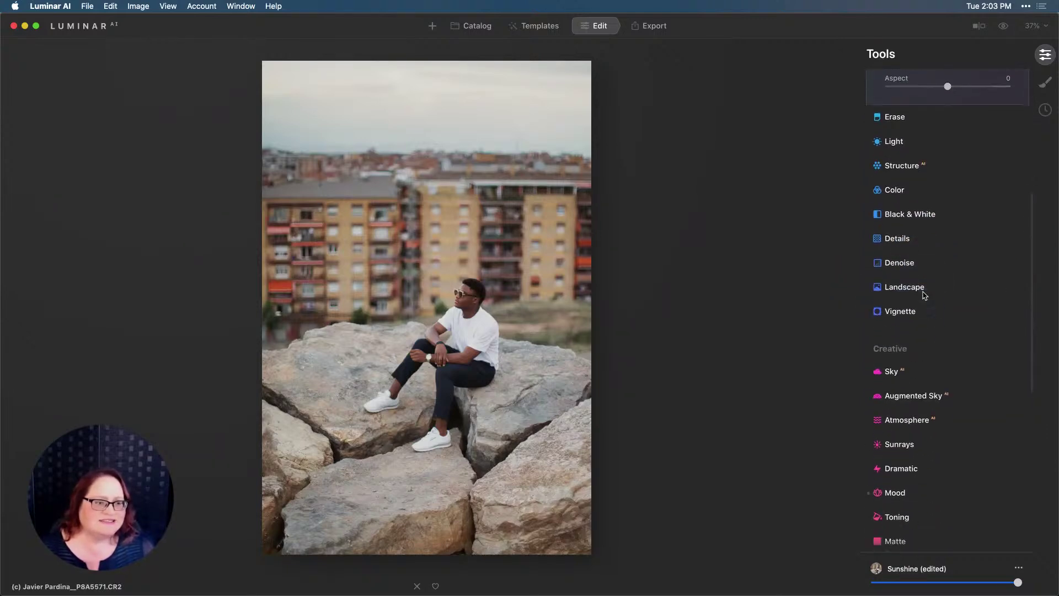
{"action": "left_click", "coordinate": [890, 360]}
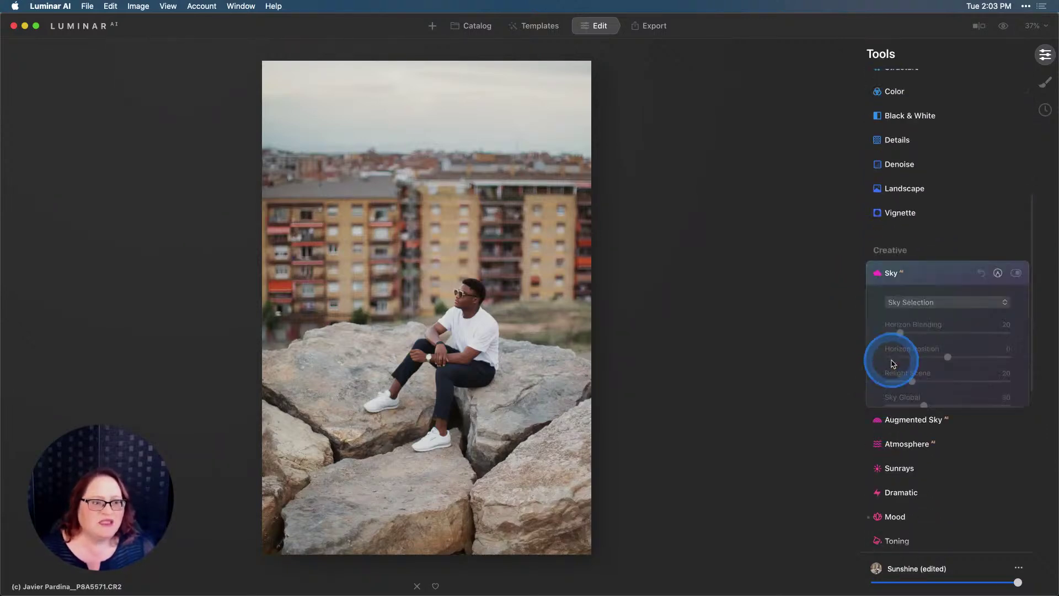
{"action": "left_click", "coordinate": [934, 134]}
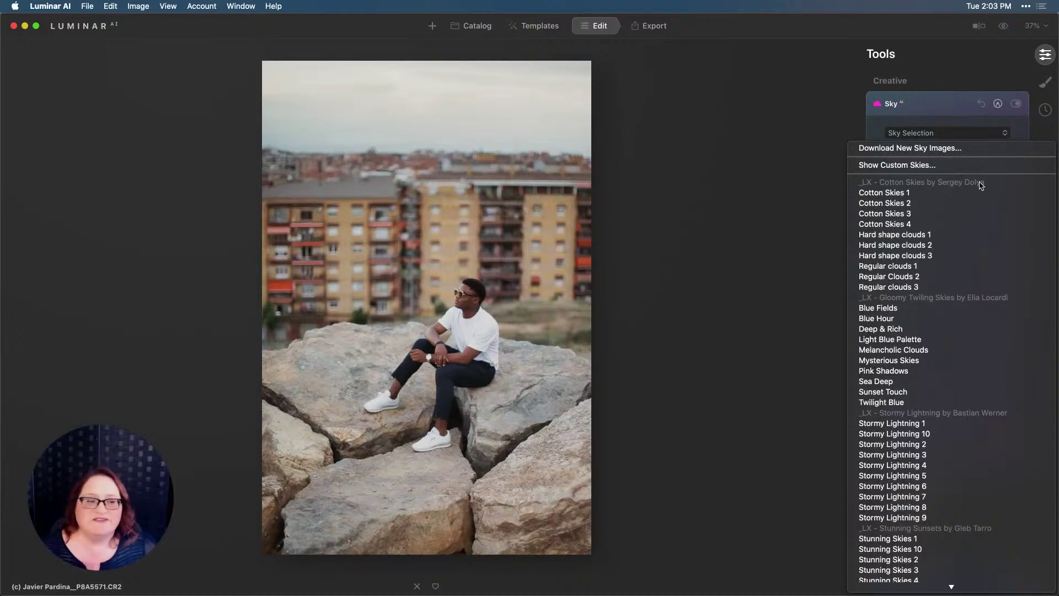
{"action": "left_click_drag", "start_coordinate": [982, 185], "coordinate": [947, 287]}
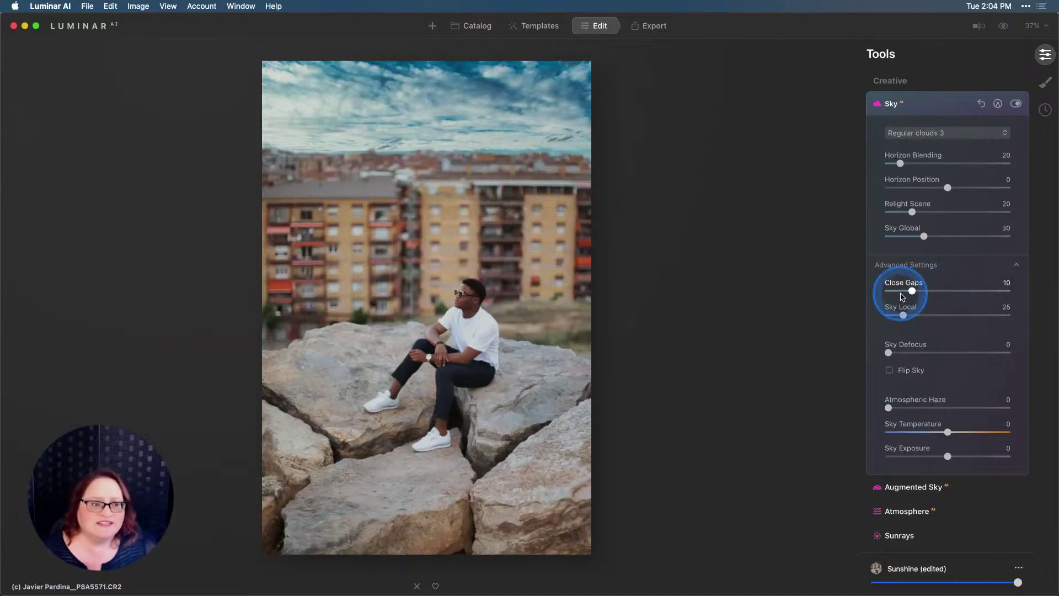
Blend the new sky in with Horizon Blending 20 and a little atmospheric haze
{"action": "left_click_drag", "start_coordinate": [888, 352], "coordinate": [950, 352]}
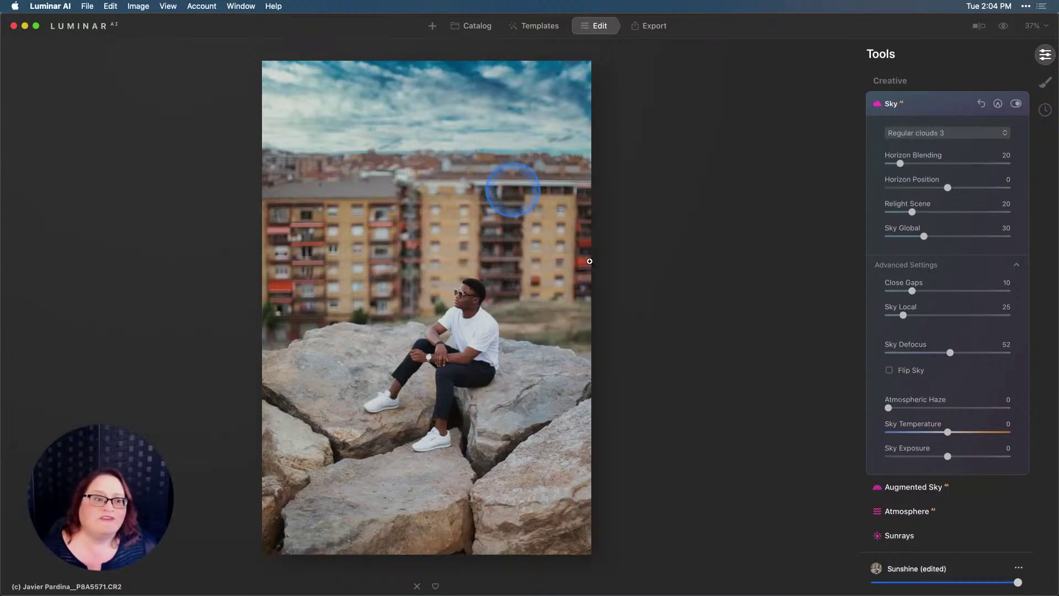
{"action": "left_click_drag", "start_coordinate": [950, 354], "coordinate": [970, 354]}
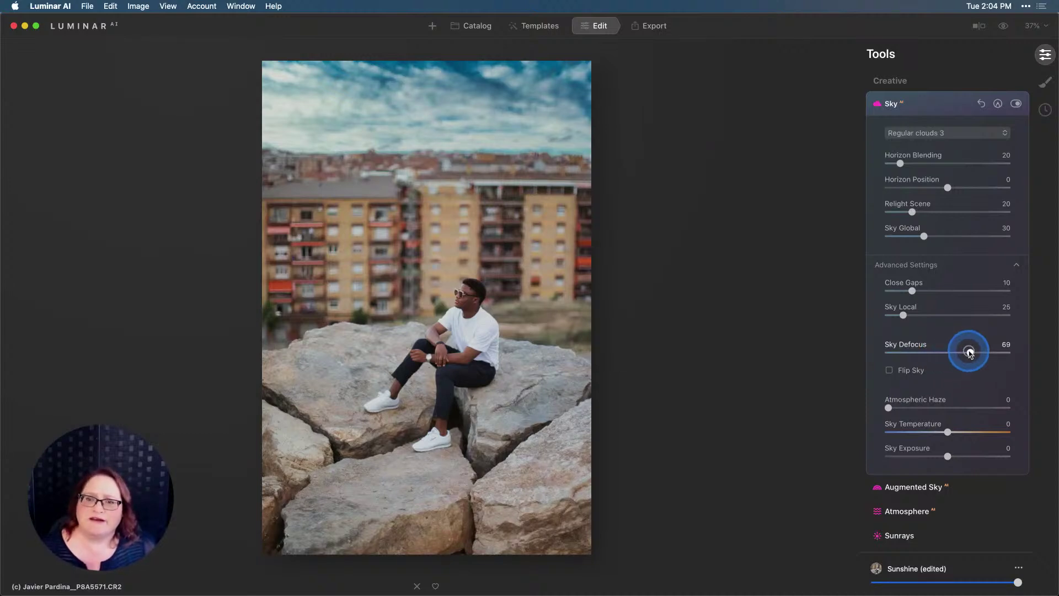
{"action": "left_click_drag", "start_coordinate": [970, 353], "coordinate": [975, 353]}
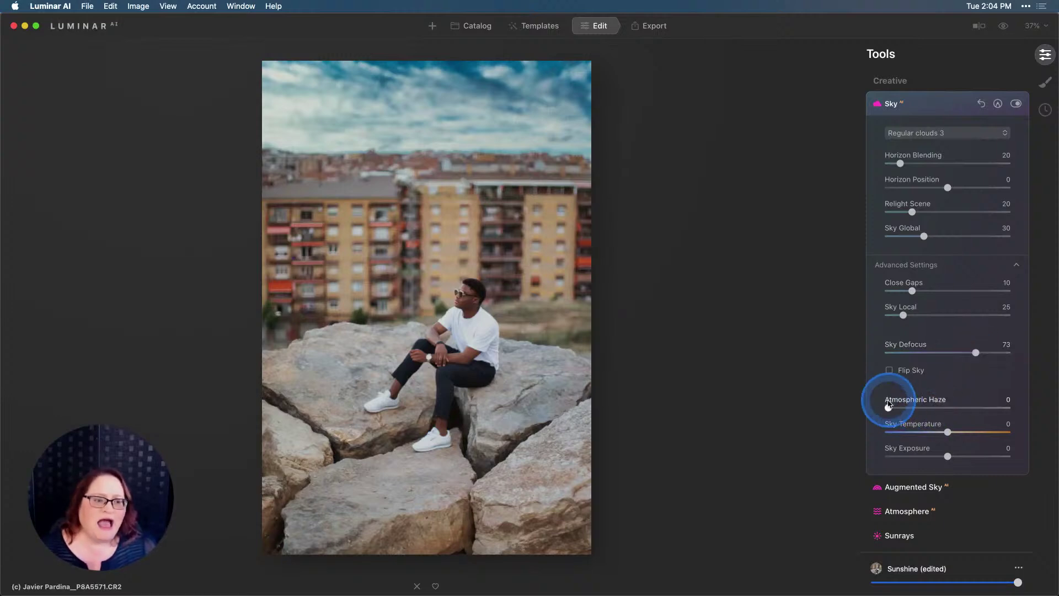
{"action": "left_click_drag", "start_coordinate": [888, 408], "coordinate": [978, 407]}
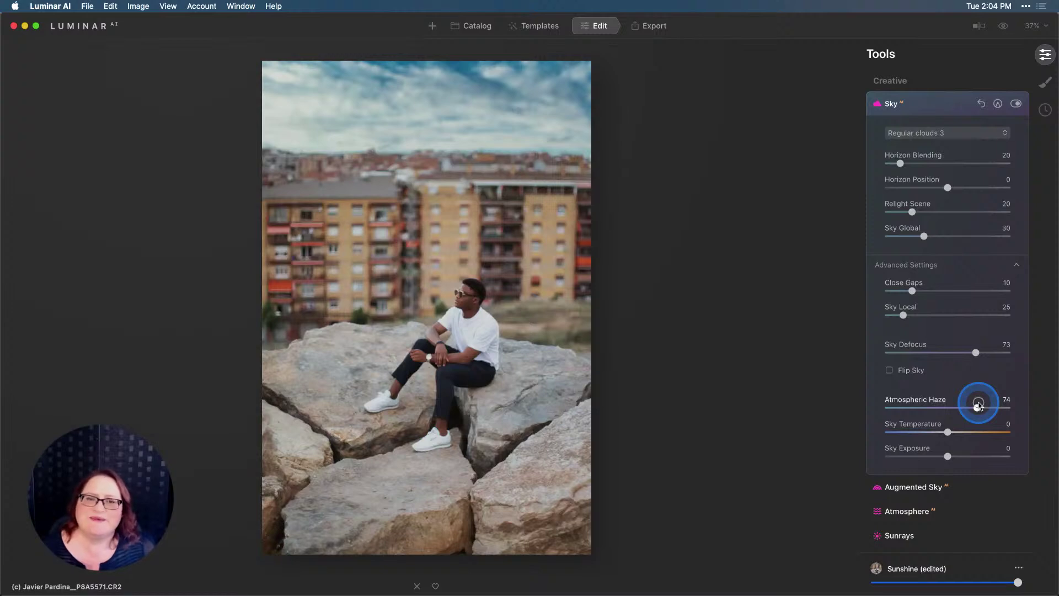
{"action": "left_click_drag", "start_coordinate": [978, 405], "coordinate": [984, 407]}
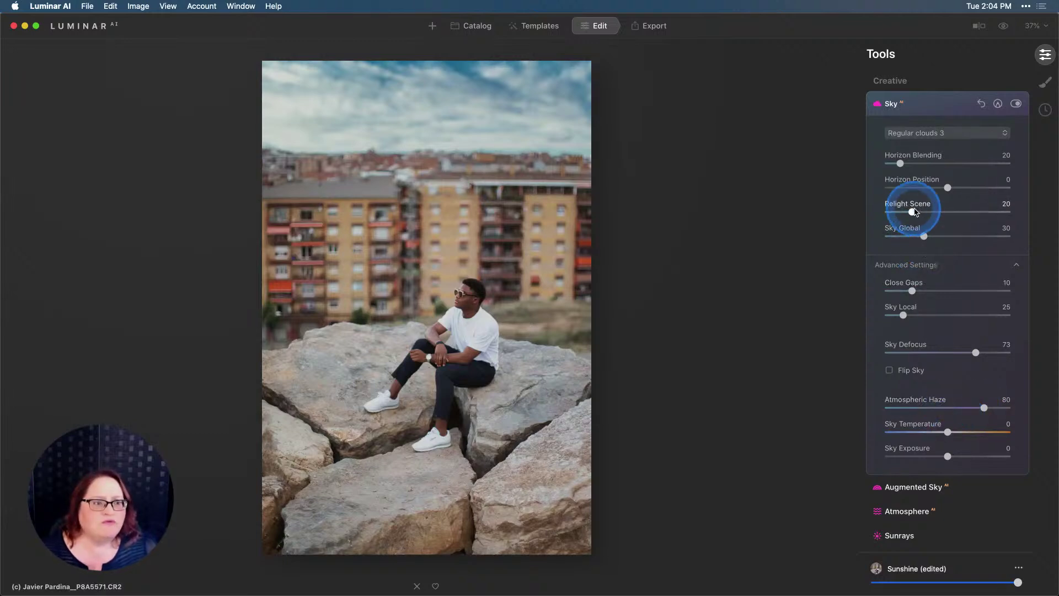
Lower Sky Global to 30 so the sky doesn't relight the scene
{"action": "left_click_drag", "start_coordinate": [914, 213], "coordinate": [866, 215]}
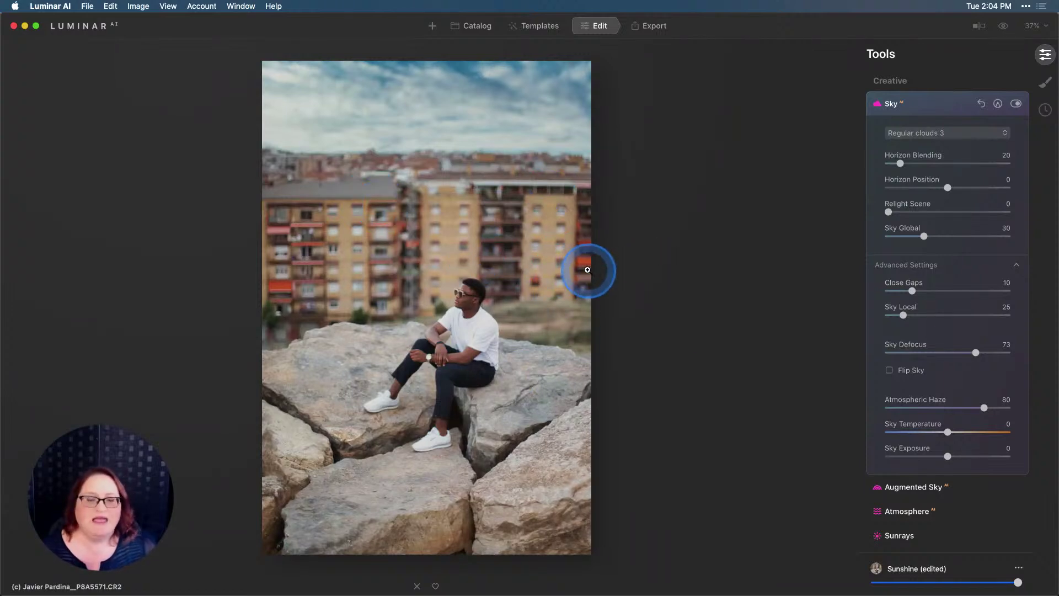
{"action": "scroll", "coordinate": [889, 251], "scroll_direction": "up", "scroll_amount": 5}
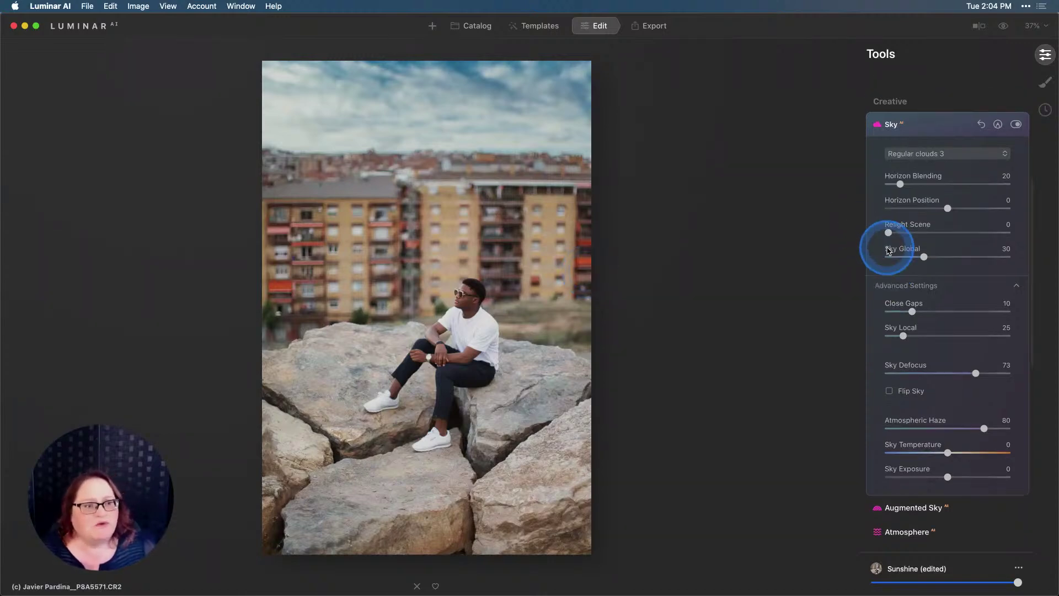
{"action": "scroll", "coordinate": [889, 251], "scroll_direction": "up", "scroll_amount": 3}
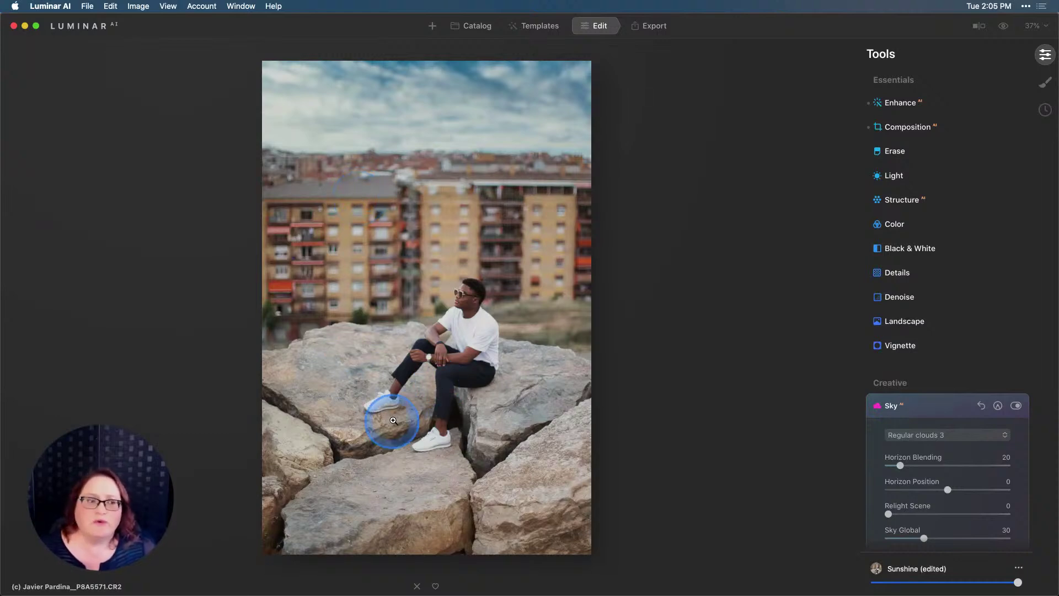
Set Structure Amount to 70 and open its Paint Mask with Show Mask on
{"action": "left_click", "coordinate": [914, 205]}
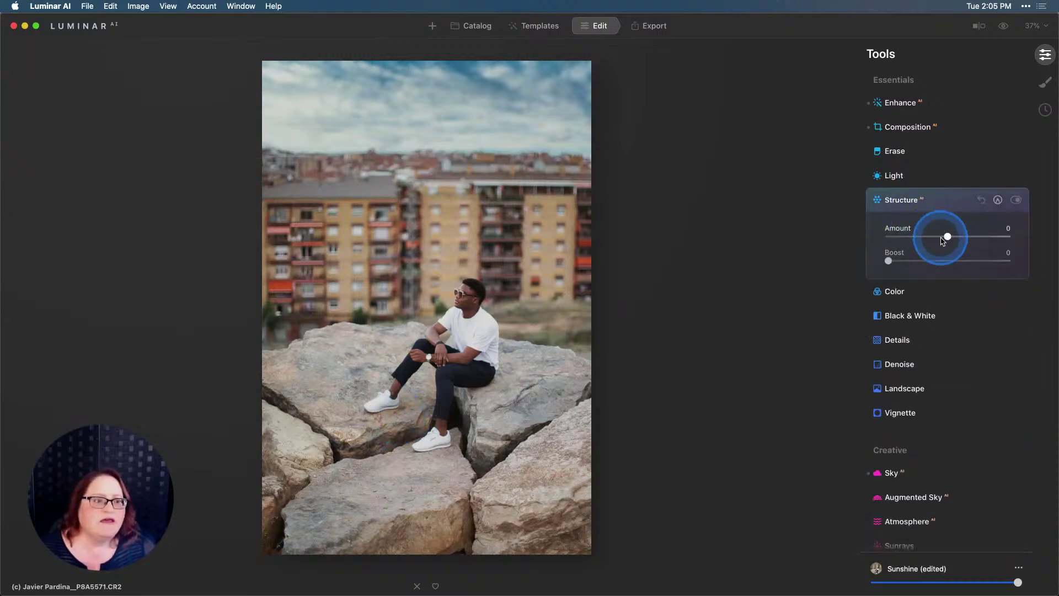
{"action": "left_click_drag", "start_coordinate": [950, 240], "coordinate": [992, 237]}
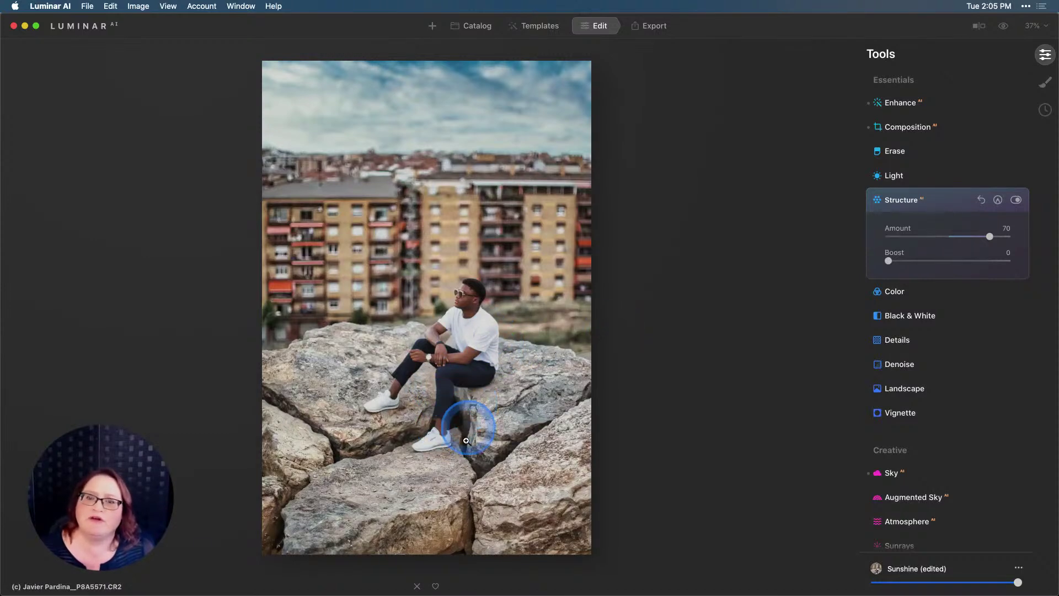
{"action": "left_click", "coordinate": [999, 200]}
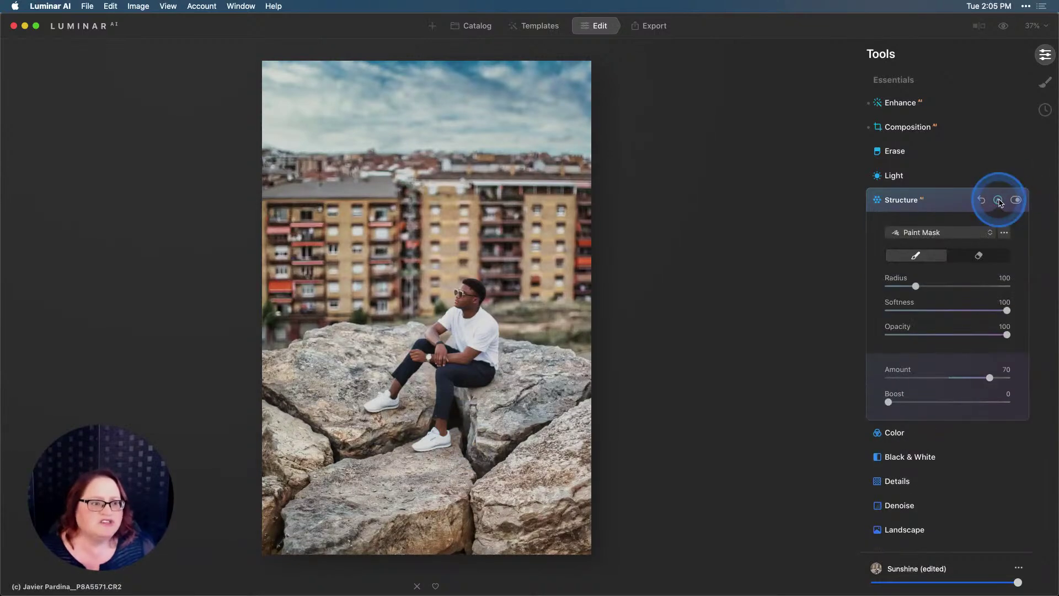
{"action": "left_click", "coordinate": [1005, 232]}
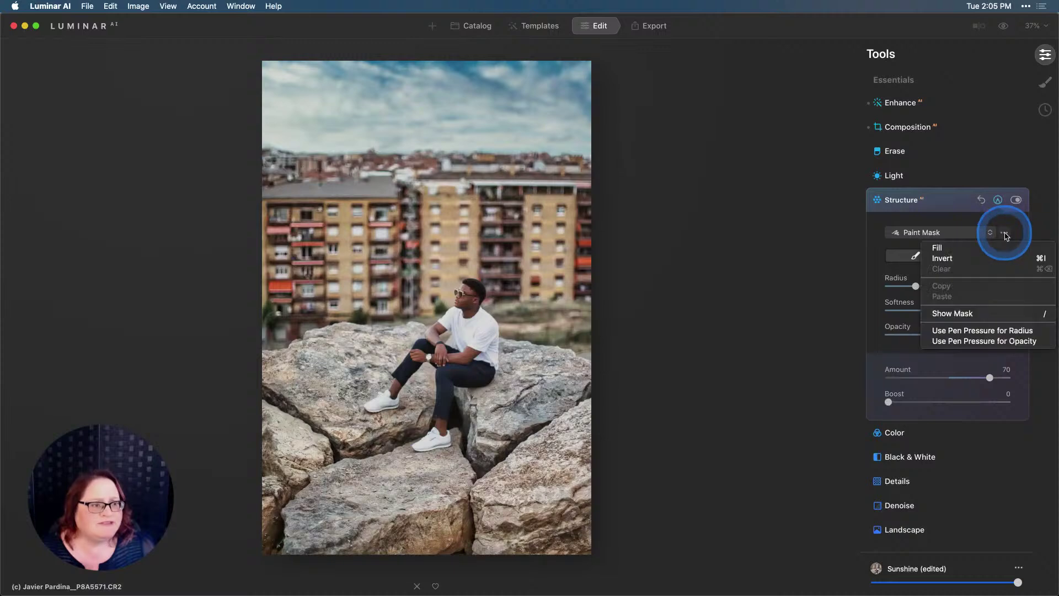
{"action": "left_click", "coordinate": [965, 313]}
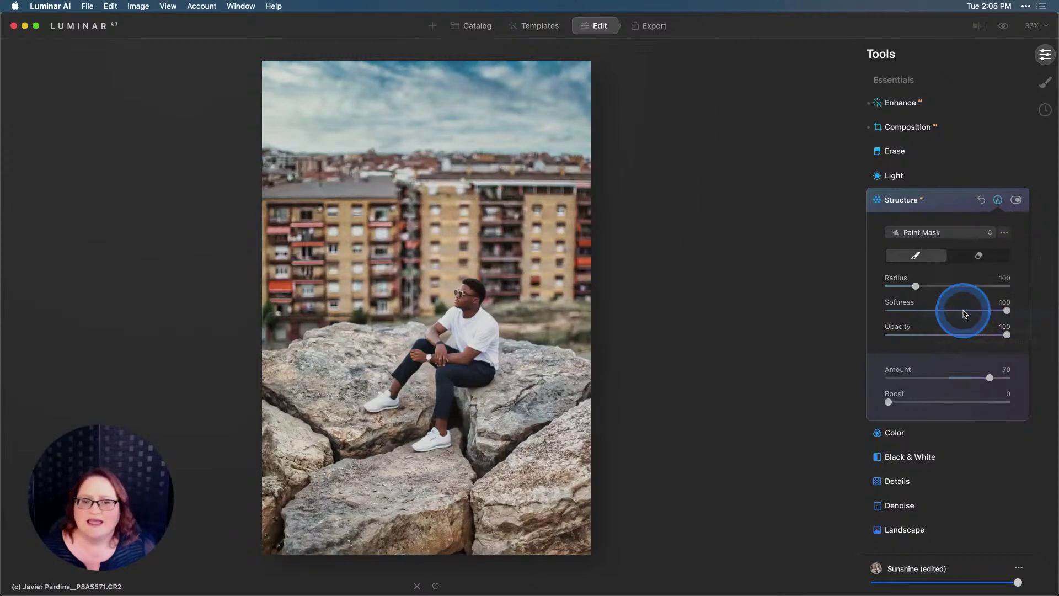
Erase the Structure mask from the man's torso and shoulders, resizing the brush
{"action": "left_click", "coordinate": [978, 256]}
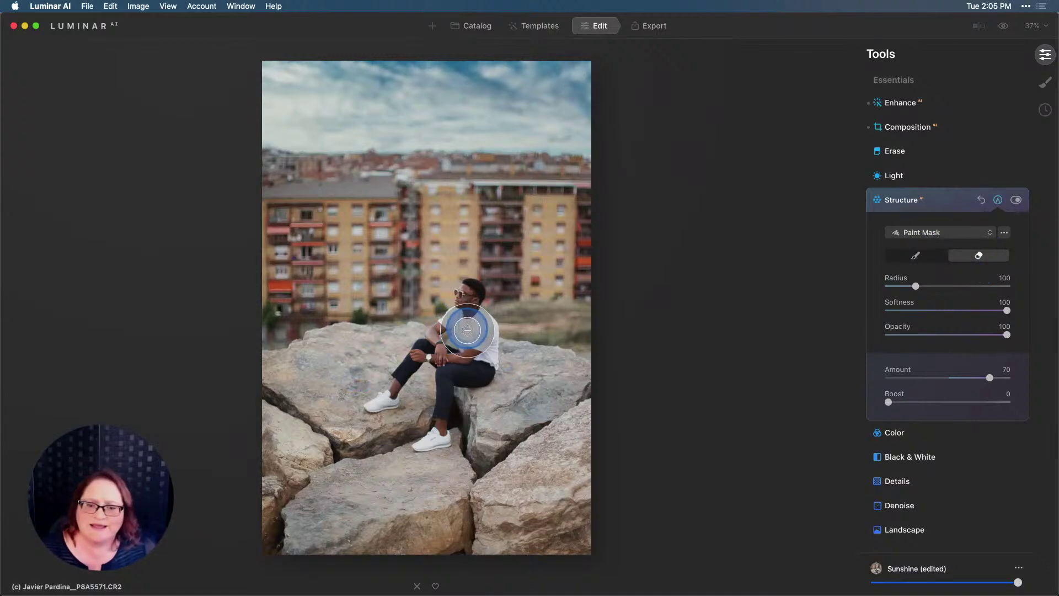
{"action": "left_click_drag", "start_coordinate": [466, 331], "coordinate": [464, 371]}
{"action": "key", "text": "bracketleft"}
{"action": "mouse_move", "coordinate": [469, 330]}
{"action": "left_mouse_down"}
{"action": "mouse_move", "coordinate": [469, 289]}
{"action": "mouse_move", "coordinate": [478, 364]}
{"action": "mouse_move", "coordinate": [468, 371]}
{"action": "mouse_move", "coordinate": [430, 349]}
{"action": "mouse_move", "coordinate": [449, 323]}
{"action": "mouse_move", "coordinate": [422, 326]}
{"action": "mouse_move", "coordinate": [435, 325]}
{"action": "mouse_move", "coordinate": [418, 364]}
{"action": "mouse_move", "coordinate": [426, 351]}
{"action": "mouse_move", "coordinate": [375, 401]}
{"action": "mouse_move", "coordinate": [417, 351]}
{"action": "mouse_move", "coordinate": [438, 355]}
{"action": "mouse_move", "coordinate": [455, 385]}
{"action": "mouse_move", "coordinate": [446, 373]}
{"action": "mouse_move", "coordinate": [449, 407]}
{"action": "mouse_move", "coordinate": [436, 435]}
{"action": "mouse_move", "coordinate": [414, 439]}
{"action": "mouse_move", "coordinate": [440, 435]}
{"action": "mouse_move", "coordinate": [445, 374]}
{"action": "mouse_move", "coordinate": [485, 355]}
{"action": "mouse_move", "coordinate": [432, 359]}
{"action": "mouse_move", "coordinate": [442, 355]}
{"action": "left_mouse_up"}
{"action": "key", "text": "bracketleft"}
{"action": "key", "text": "bracketleft"}
{"action": "key", "text": "bracketright"}
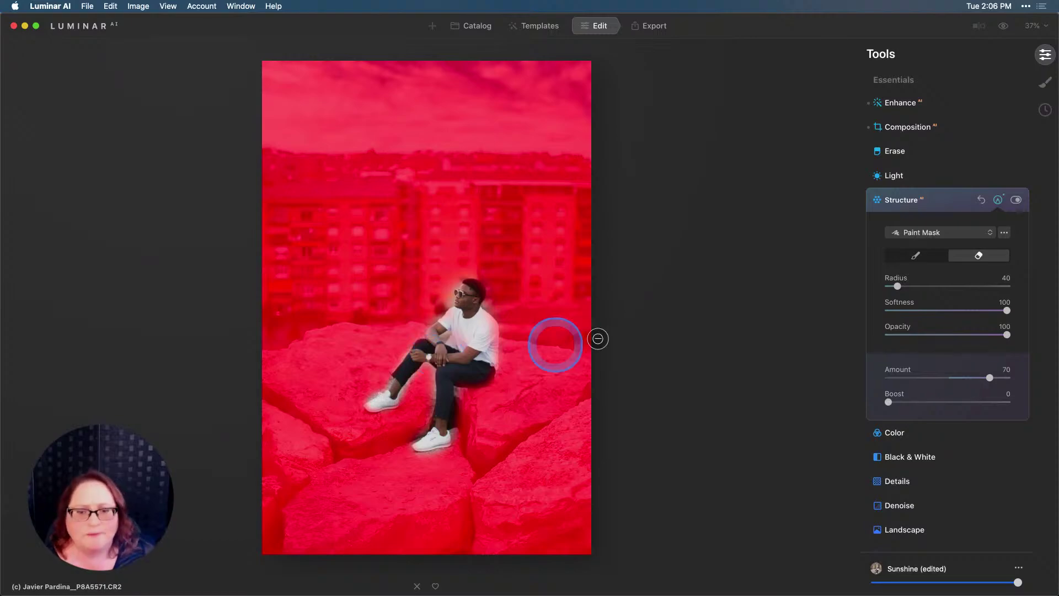
At 100% zoom, erase the mask around his neck and repaint it near the elbow
{"action": "left_click", "coordinate": [1035, 26]}
{"action": "left_click", "coordinate": [1010, 81]}
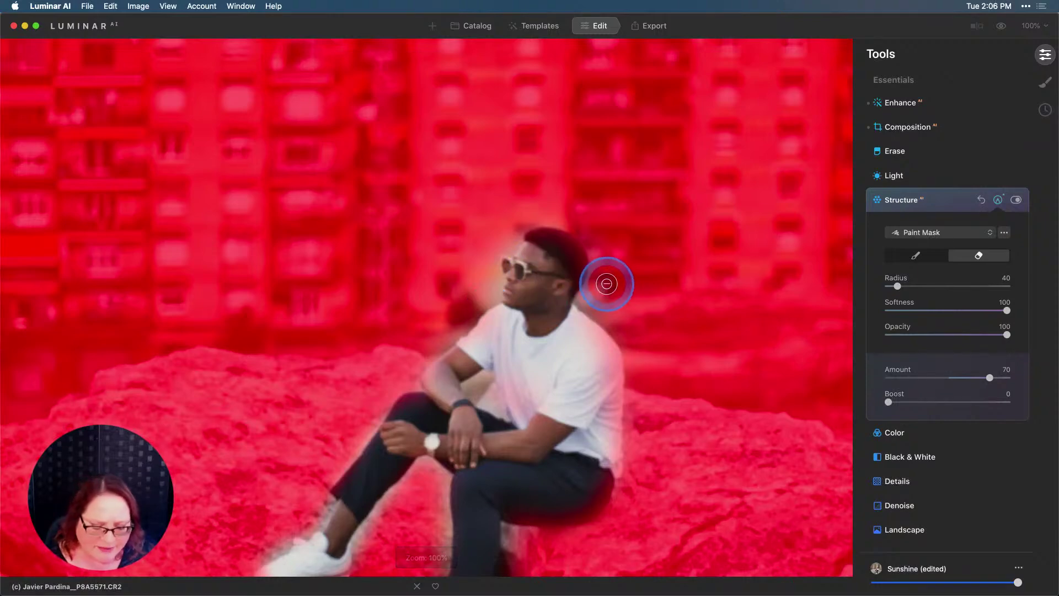
{"action": "mouse_move", "coordinate": [608, 284]}
{"action": "left_mouse_down"}
{"action": "mouse_move", "coordinate": [584, 294]}
{"action": "mouse_move", "coordinate": [606, 328]}
{"action": "mouse_move", "coordinate": [588, 310]}
{"action": "mouse_move", "coordinate": [514, 323]}
{"action": "mouse_move", "coordinate": [626, 310]}
{"action": "mouse_move", "coordinate": [589, 293]}
{"action": "mouse_move", "coordinate": [599, 304]}
{"action": "mouse_move", "coordinate": [456, 353]}
{"action": "mouse_move", "coordinate": [465, 284]}
{"action": "mouse_move", "coordinate": [481, 263]}
{"action": "mouse_move", "coordinate": [465, 299]}
{"action": "mouse_move", "coordinate": [483, 265]}
{"action": "mouse_move", "coordinate": [479, 296]}
{"action": "mouse_move", "coordinate": [493, 256]}
{"action": "mouse_move", "coordinate": [381, 380]}
{"action": "mouse_move", "coordinate": [371, 412]}
{"action": "mouse_move", "coordinate": [477, 397]}
{"action": "left_mouse_up"}
{"action": "key", "text": "bracketright"}
{"action": "key", "text": "bracketleft"}
{"action": "key", "text": "bracketleft"}
{"action": "key", "text": "bracketleft"}
{"action": "key", "text": "bracketleft"}
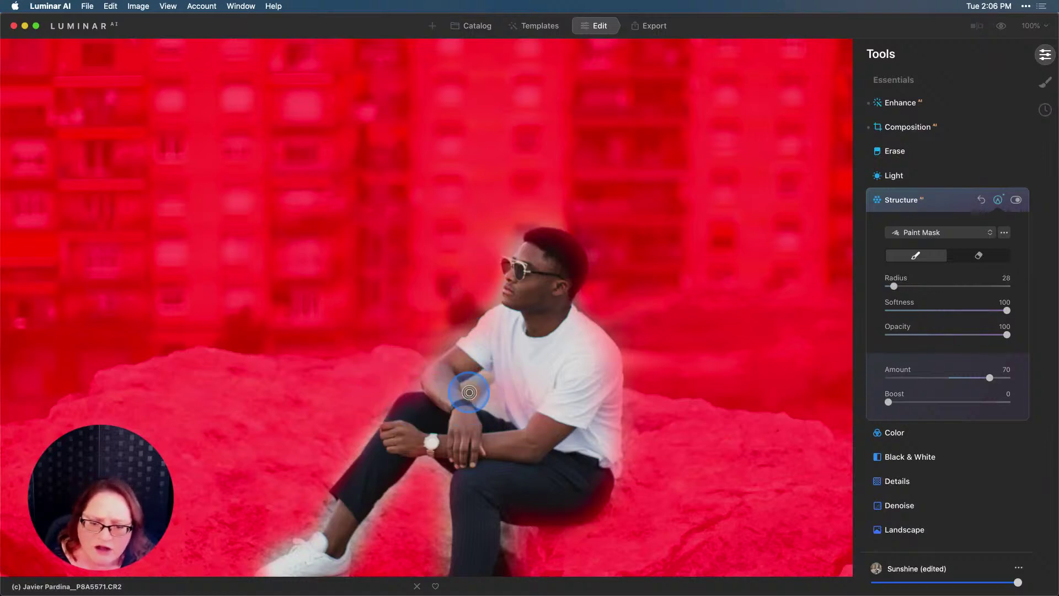
{"action": "mouse_move", "coordinate": [475, 399]}
{"action": "left_mouse_down"}
{"action": "mouse_move", "coordinate": [485, 372]}
{"action": "mouse_move", "coordinate": [459, 412]}
{"action": "left_mouse_up"}
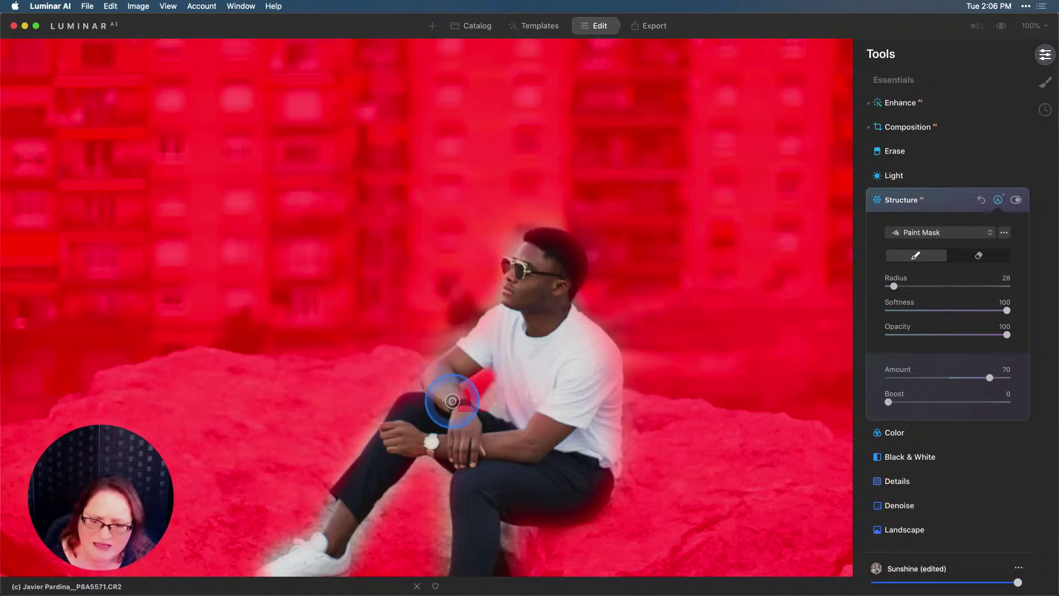
{"action": "key", "text": "alt"}
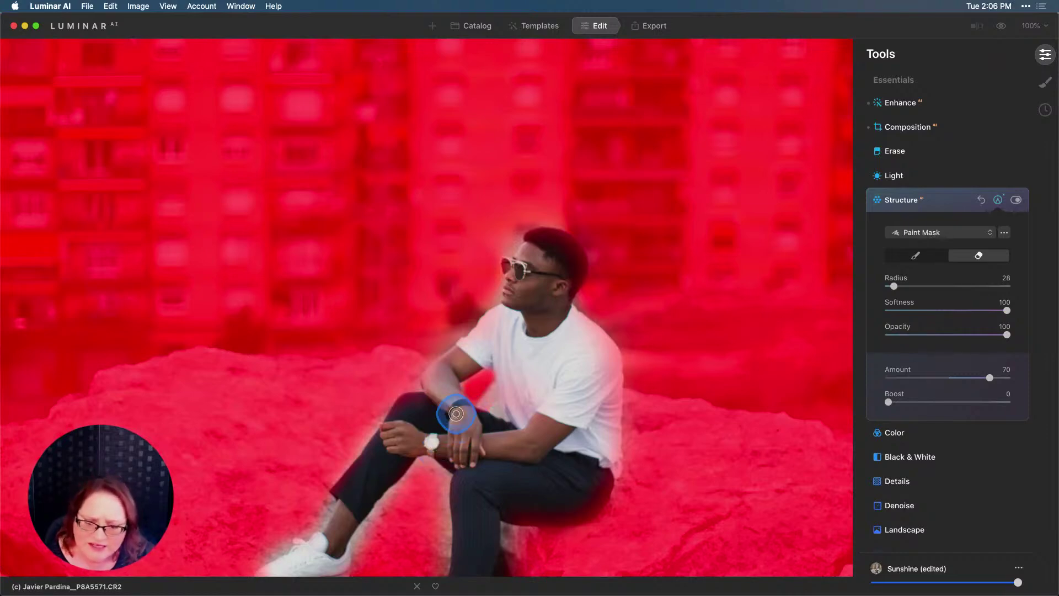
With an 88 brush, repaint the shadow and crevice beside the shin, erasing the shin itself
{"action": "scroll", "coordinate": [466, 426], "scroll_direction": "down", "scroll_amount": 2}
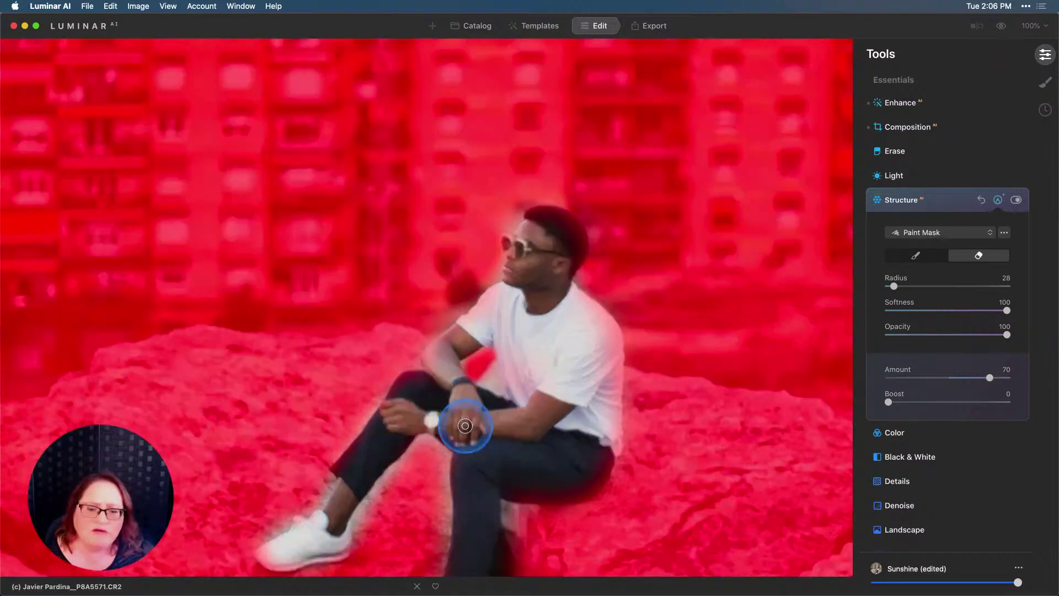
{"action": "scroll", "coordinate": [465, 425], "scroll_direction": "down", "scroll_amount": 5}
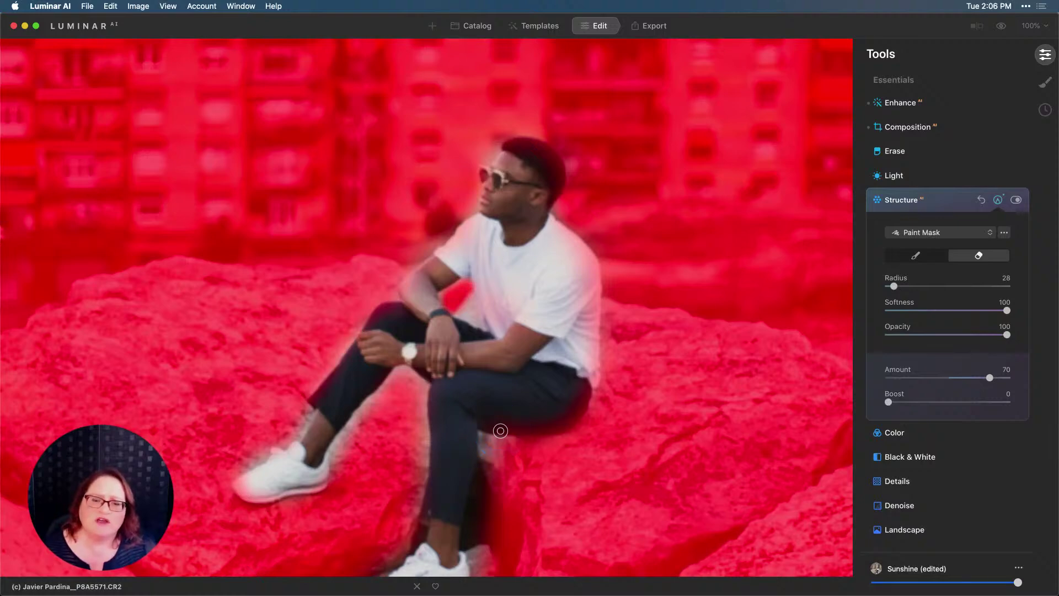
{"action": "scroll", "coordinate": [499, 430], "scroll_direction": "down", "scroll_amount": 10}
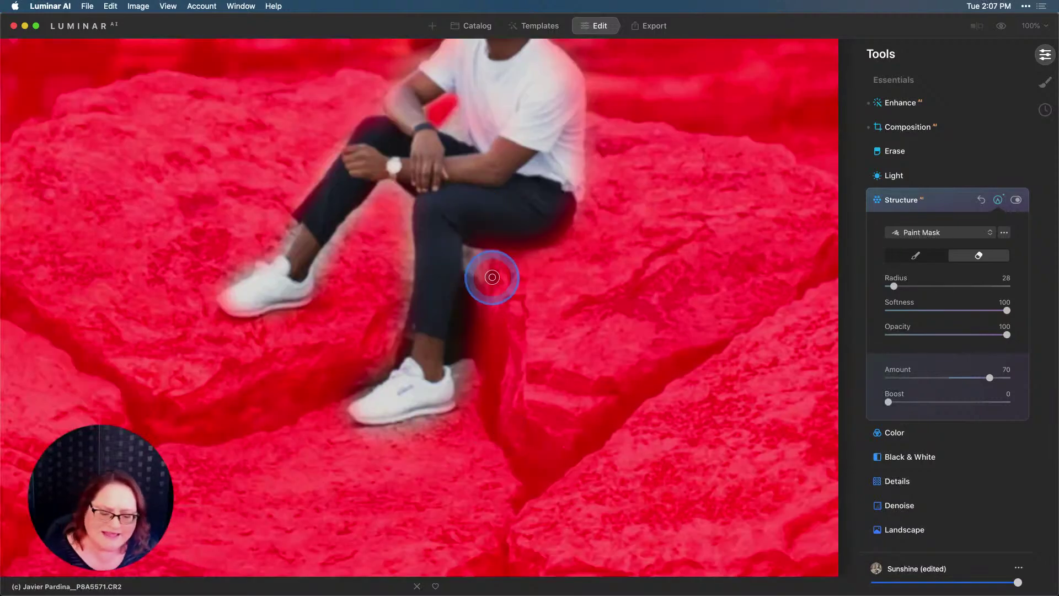
{"action": "key", "text": "bracketright"}
{"action": "key", "text": "bracketright"}
{"action": "key", "text": "bracketright"}
{"action": "key", "text": "bracketright"}
{"action": "key", "text": "bracketright"}
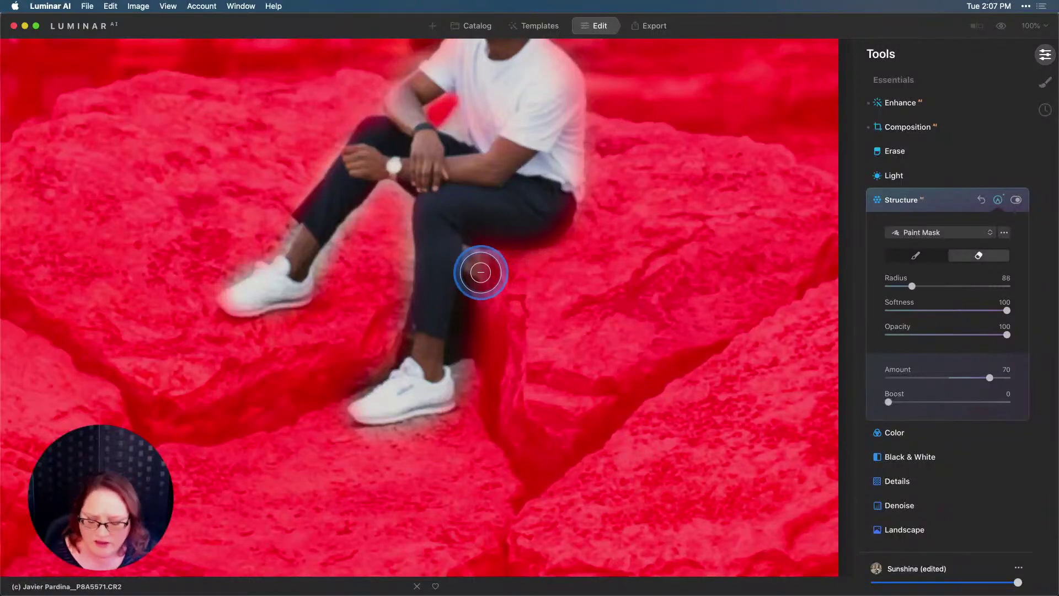
{"action": "key", "text": "x"}
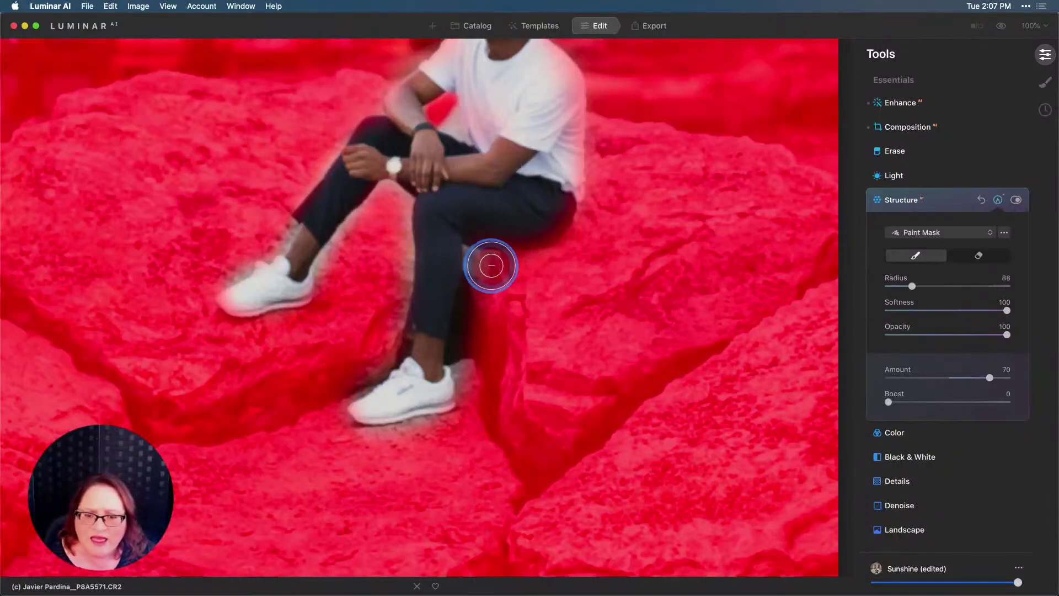
{"action": "mouse_move", "coordinate": [481, 382]}
{"action": "left_mouse_down"}
{"action": "mouse_move", "coordinate": [482, 267]}
{"action": "mouse_move", "coordinate": [477, 416]}
{"action": "mouse_move", "coordinate": [417, 442]}
{"action": "mouse_move", "coordinate": [324, 438]}
{"action": "mouse_move", "coordinate": [383, 277]}
{"action": "mouse_move", "coordinate": [395, 208]}
{"action": "mouse_move", "coordinate": [379, 315]}
{"action": "mouse_move", "coordinate": [355, 256]}
{"action": "mouse_move", "coordinate": [373, 210]}
{"action": "mouse_move", "coordinate": [338, 277]}
{"action": "mouse_move", "coordinate": [379, 315]}
{"action": "mouse_move", "coordinate": [367, 310]}
{"action": "left_mouse_up"}
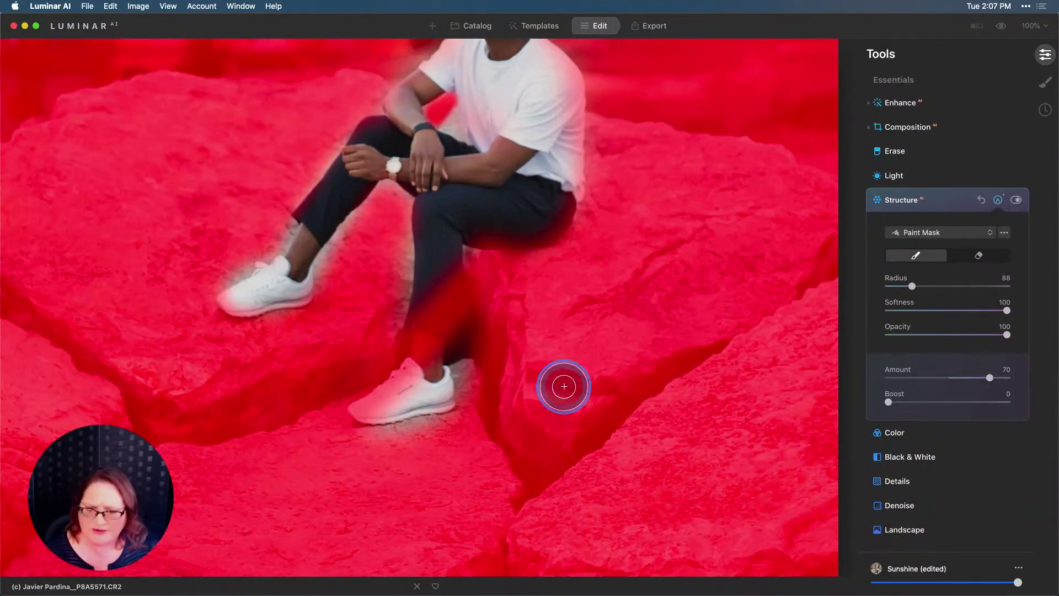
{"action": "mouse_move", "coordinate": [564, 386]}
{"action": "left_mouse_down"}
{"action": "mouse_move", "coordinate": [484, 369]}
{"action": "mouse_move", "coordinate": [502, 322]}
{"action": "mouse_move", "coordinate": [485, 371]}
{"action": "left_mouse_up"}
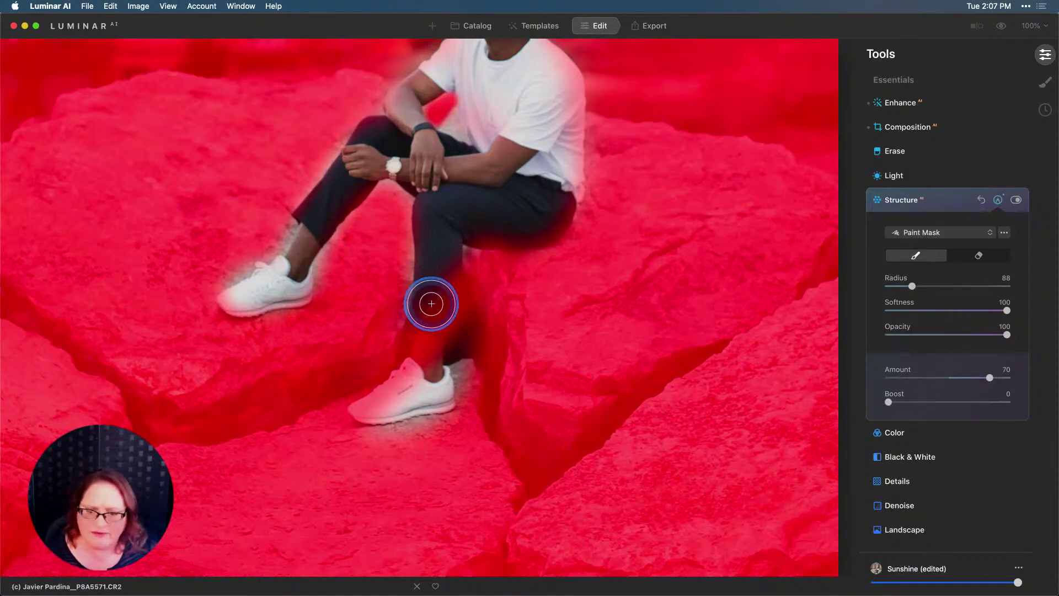
{"action": "key", "text": "alt"}
{"action": "mouse_move", "coordinate": [426, 300]}
{"action": "left_mouse_down"}
{"action": "mouse_move", "coordinate": [417, 377]}
{"action": "mouse_move", "coordinate": [375, 402]}
{"action": "mouse_move", "coordinate": [405, 398]}
{"action": "mouse_move", "coordinate": [431, 288]}
{"action": "left_mouse_up"}
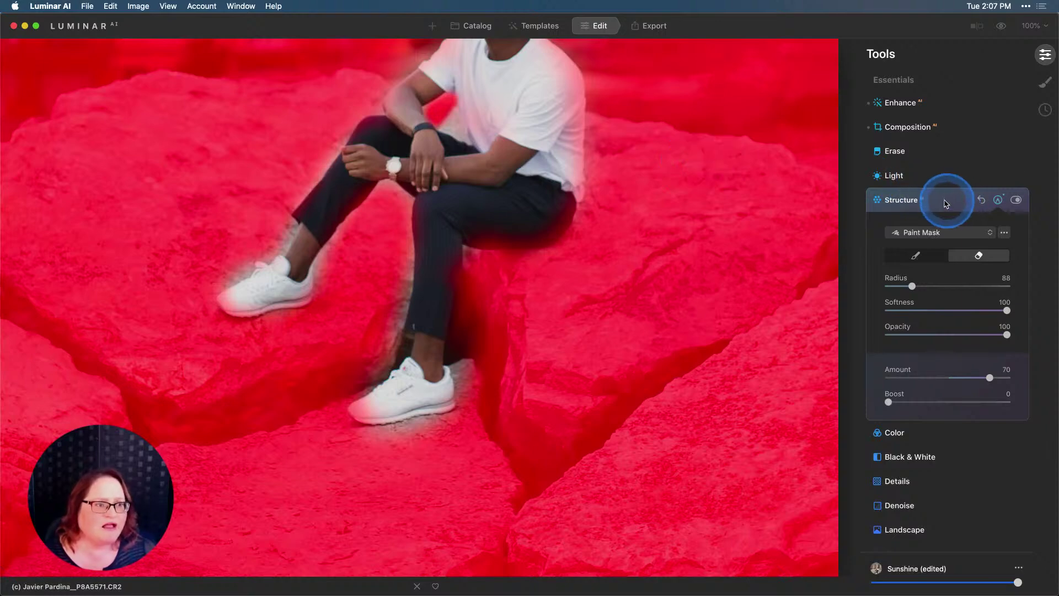
Reopen the Structure paint mask and choose Copy from its mask options
{"action": "left_click", "coordinate": [966, 201]}
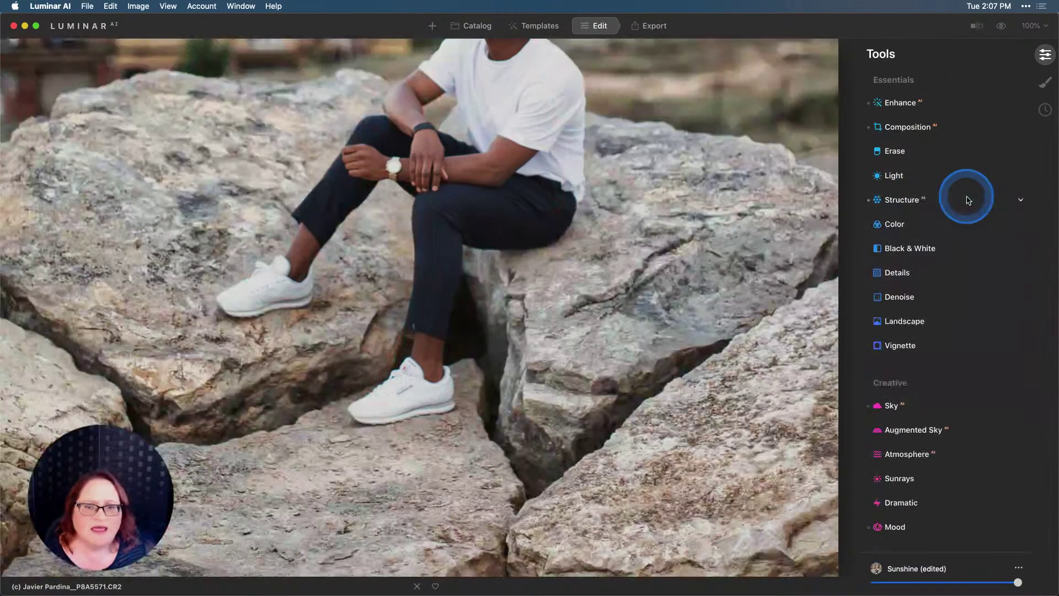
{"action": "left_click", "coordinate": [931, 202]}
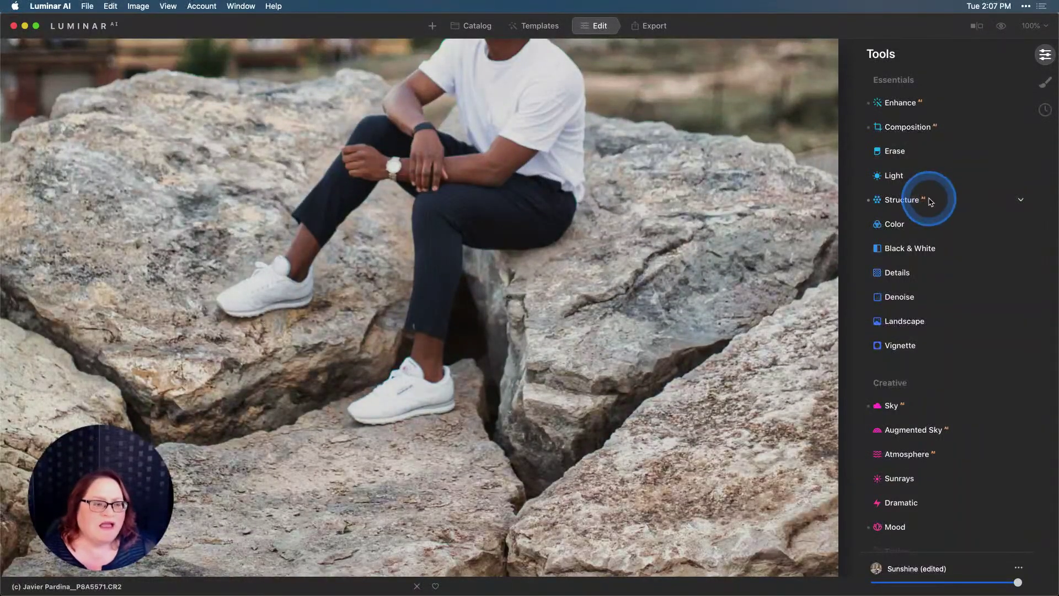
{"action": "left_click", "coordinate": [998, 200]}
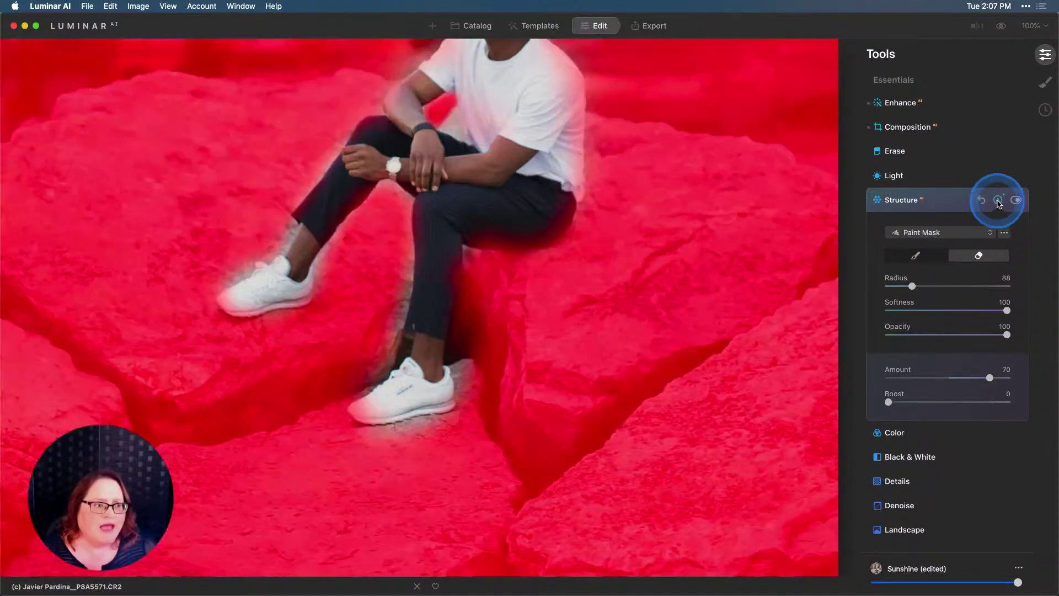
{"action": "left_click", "coordinate": [1004, 232]}
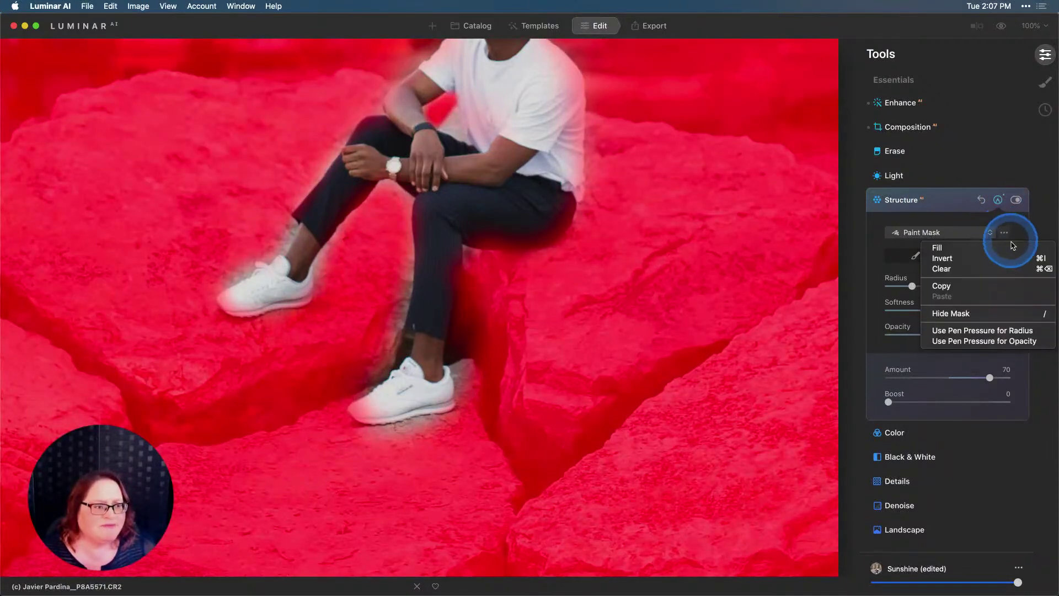
{"action": "left_click", "coordinate": [948, 288]}
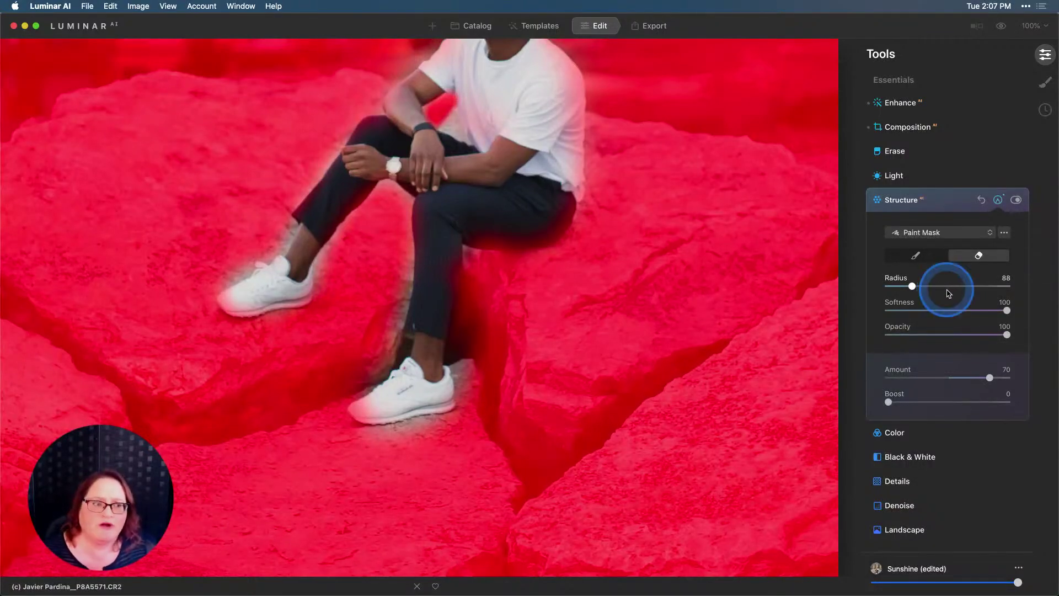
Add a Basic Local Masking layer and fit the whole photo in view
{"action": "left_click", "coordinate": [1045, 85]}
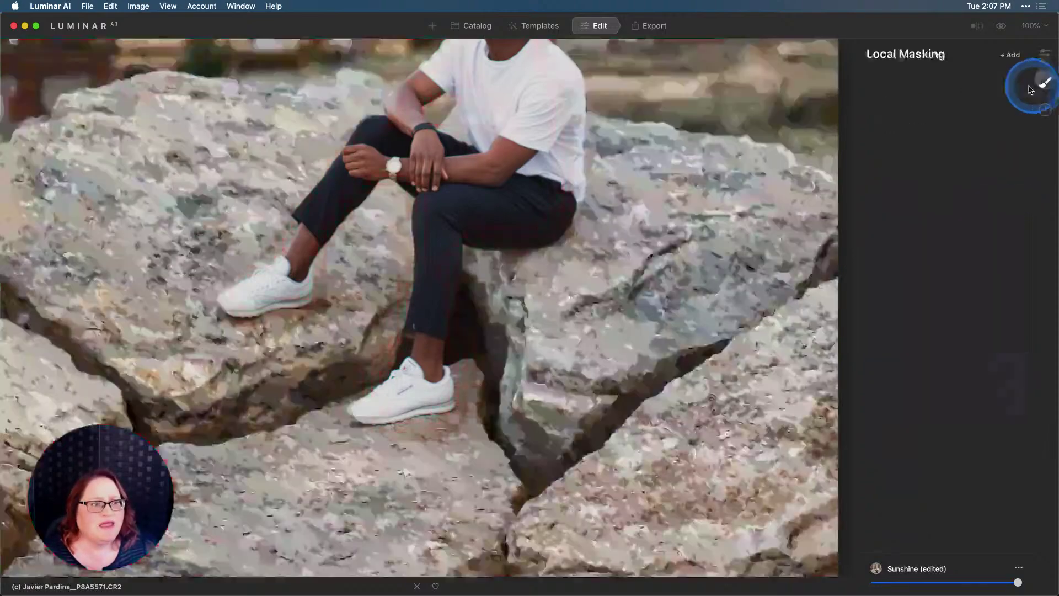
{"action": "left_click", "coordinate": [1012, 57]}
{"action": "left_click", "coordinate": [987, 70]}
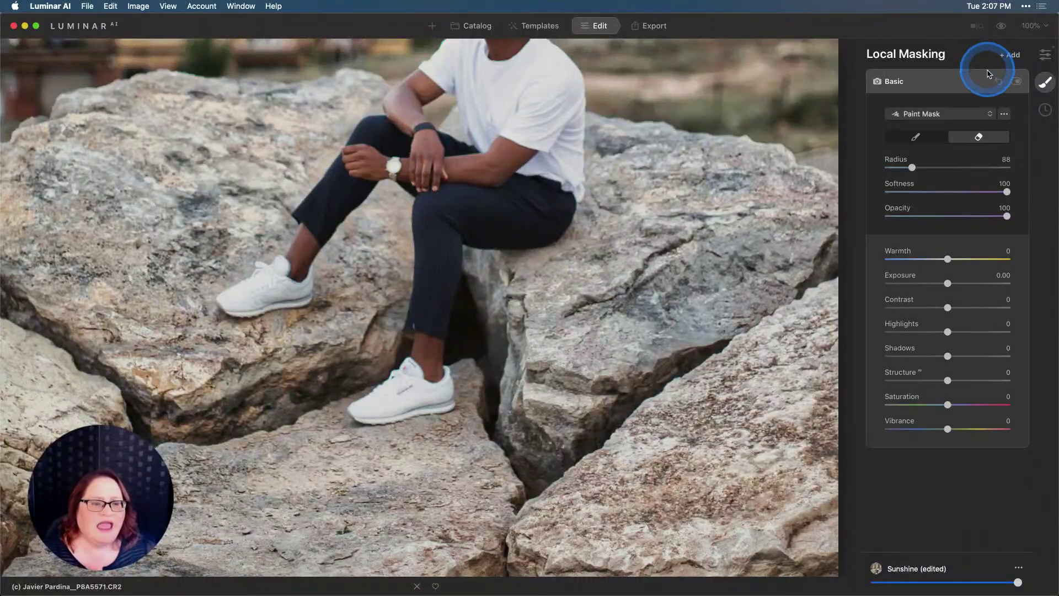
{"action": "left_click", "coordinate": [1038, 25]}
{"action": "left_click", "coordinate": [1026, 49]}
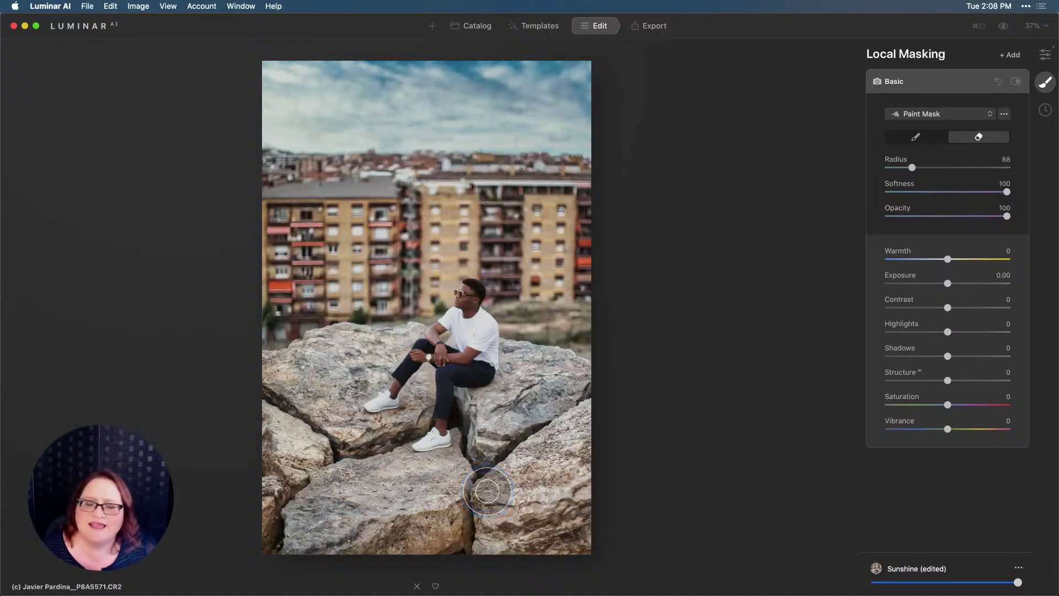
{"action": "mouse_move", "coordinate": [487, 491]}
{"action": "left_mouse_down"}
{"action": "mouse_move", "coordinate": [573, 534]}
{"action": "mouse_move", "coordinate": [572, 504]}
{"action": "left_mouse_up"}
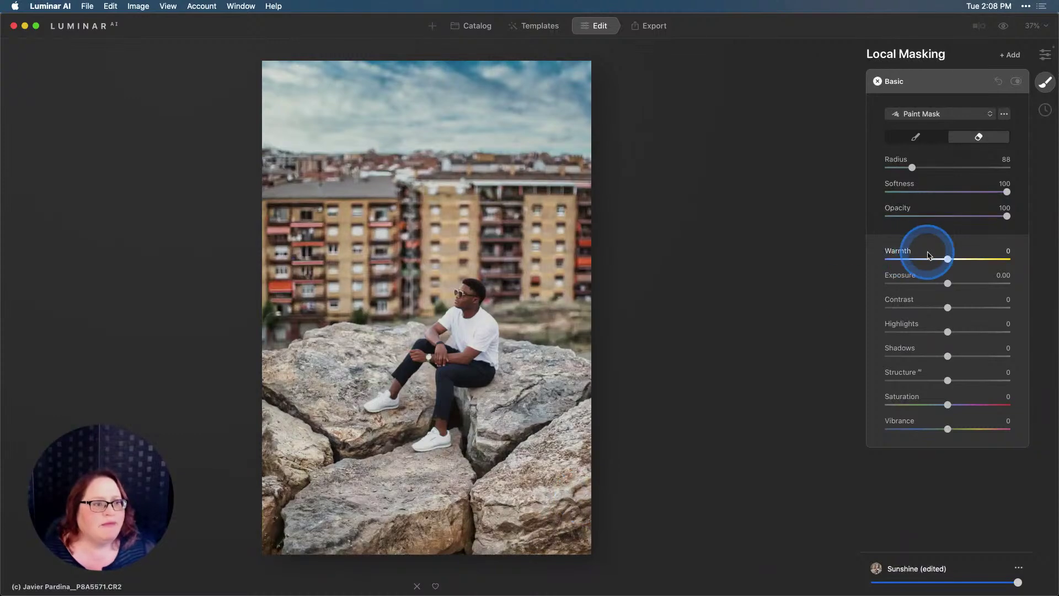
Paste the copied Structure mask into the Basic layer and show it as a red overlay
{"action": "left_click", "coordinate": [1002, 113]}
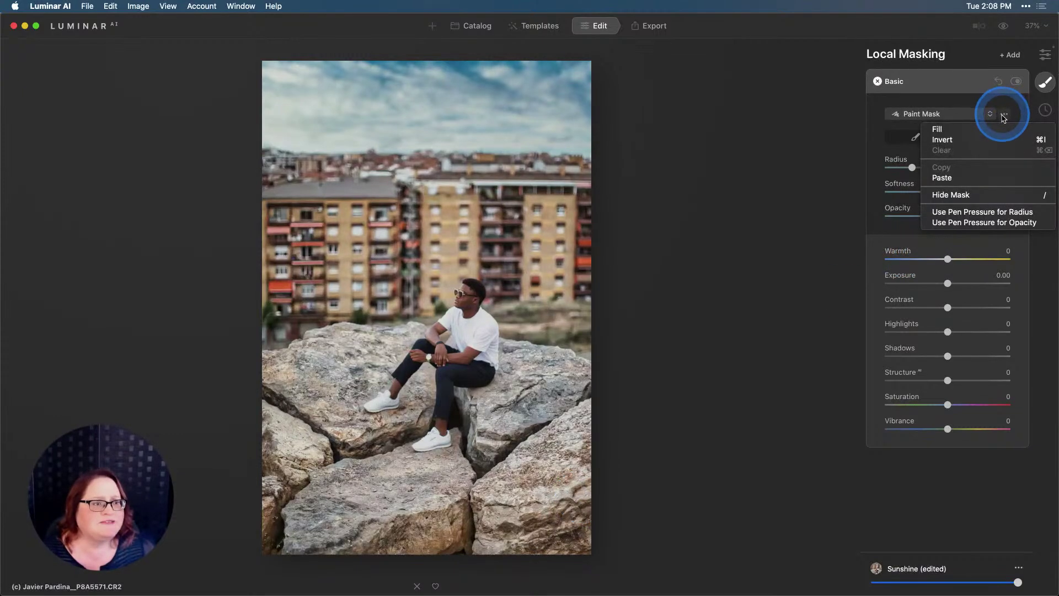
{"action": "left_click", "coordinate": [971, 178]}
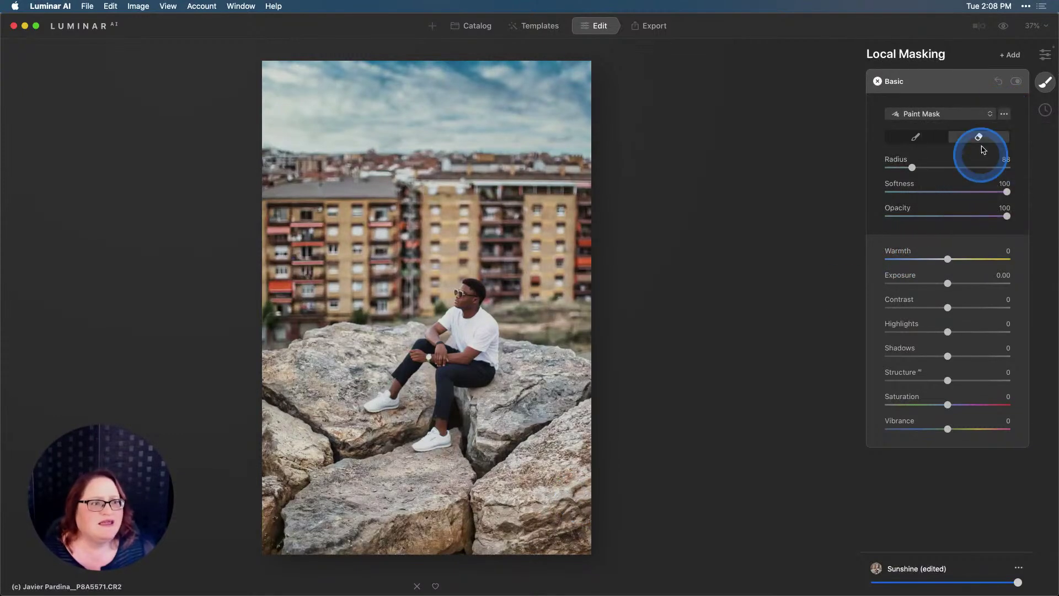
{"action": "left_click", "coordinate": [1005, 114]}
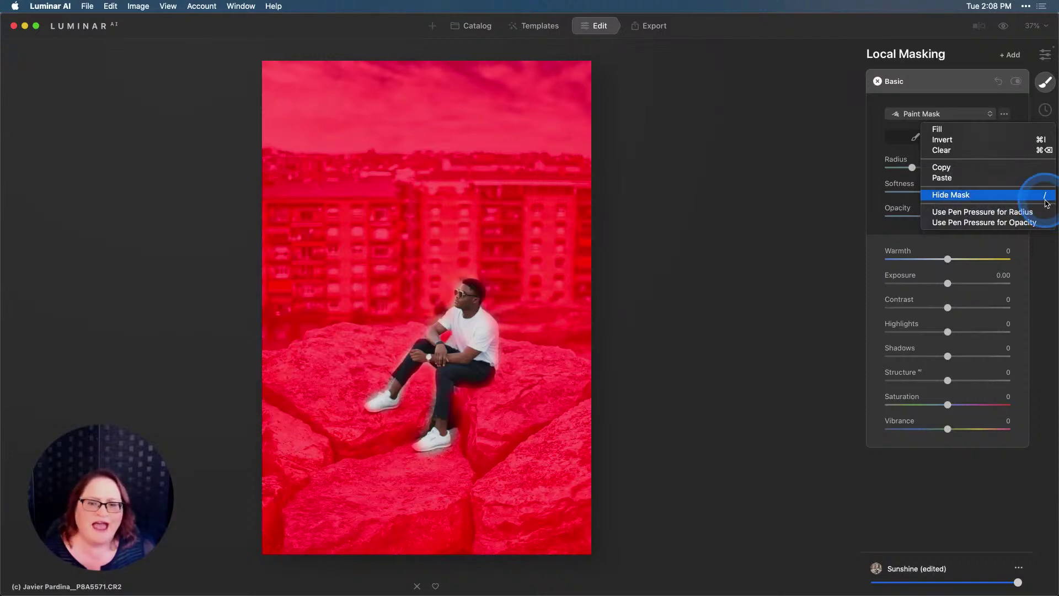
Erase the mask from the man's shoes, the buildings and the sky with a 184 brush
{"action": "left_click", "coordinate": [880, 146]}
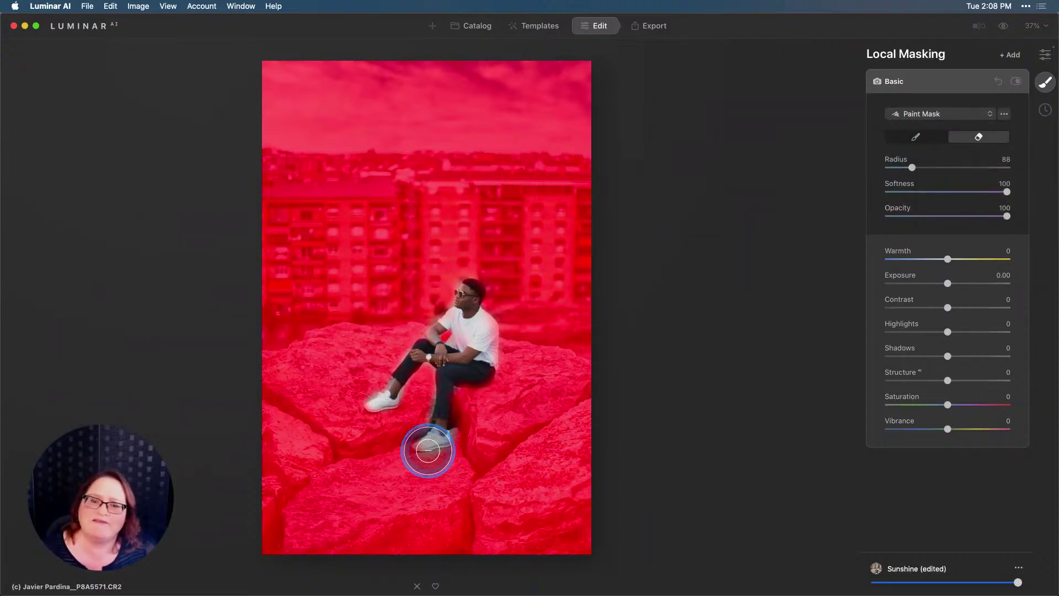
{"action": "left_click_drag", "start_coordinate": [428, 450], "coordinate": [485, 428]}
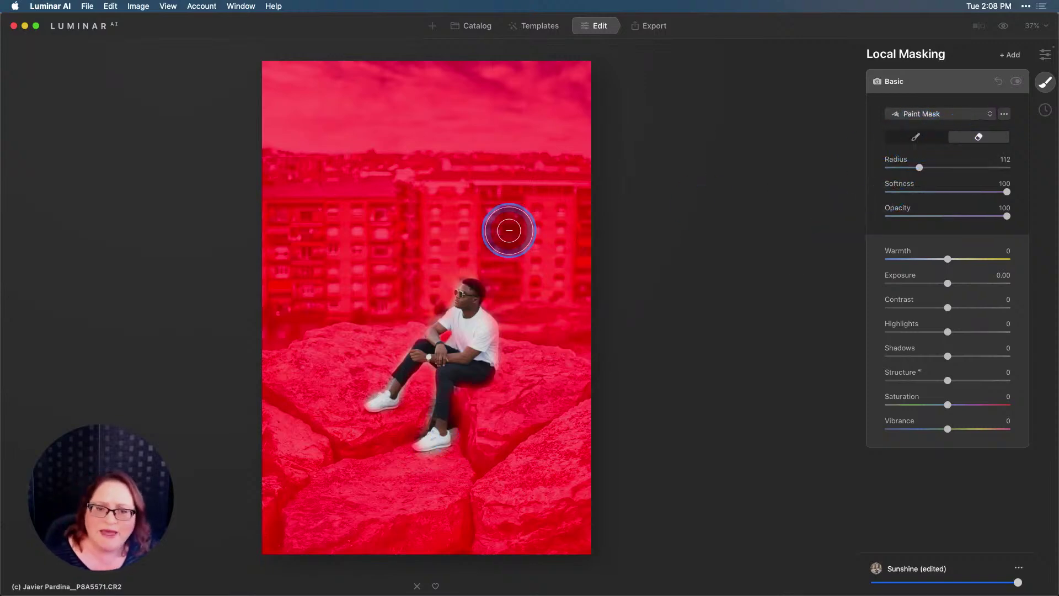
{"action": "key", "text": "bracketright"}
{"action": "key", "text": "bracketright"}
{"action": "key", "text": "bracketright"}
{"action": "key", "text": "bracketright"}
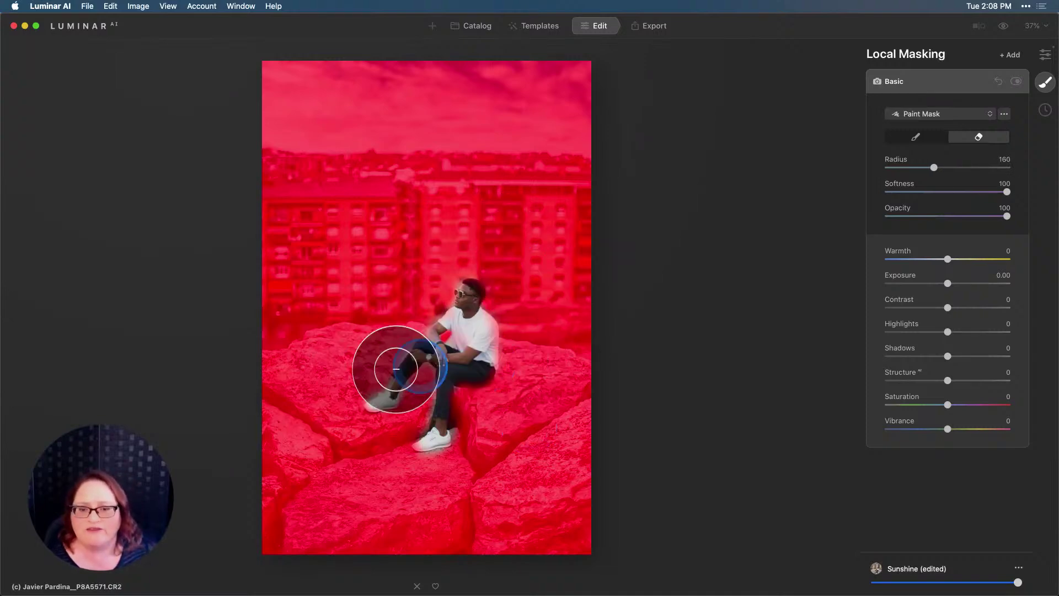
{"action": "key", "text": "bracketright"}
{"action": "key", "text": "bracketright"}
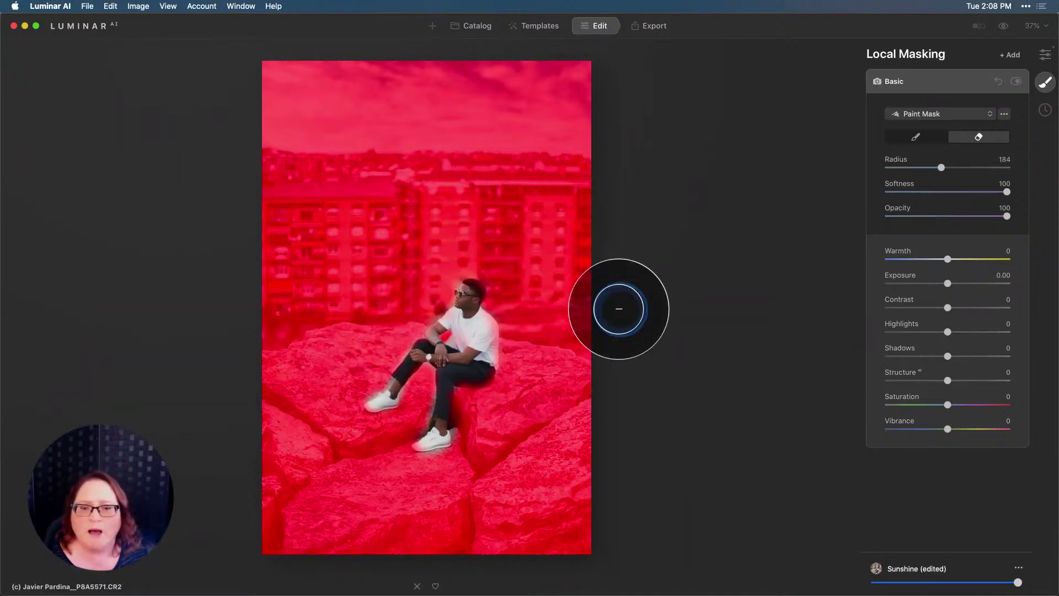
{"action": "mouse_move", "coordinate": [619, 309]}
{"action": "left_mouse_down"}
{"action": "mouse_move", "coordinate": [551, 306]}
{"action": "mouse_move", "coordinate": [408, 265]}
{"action": "mouse_move", "coordinate": [285, 266]}
{"action": "mouse_move", "coordinate": [248, 283]}
{"action": "left_mouse_up"}
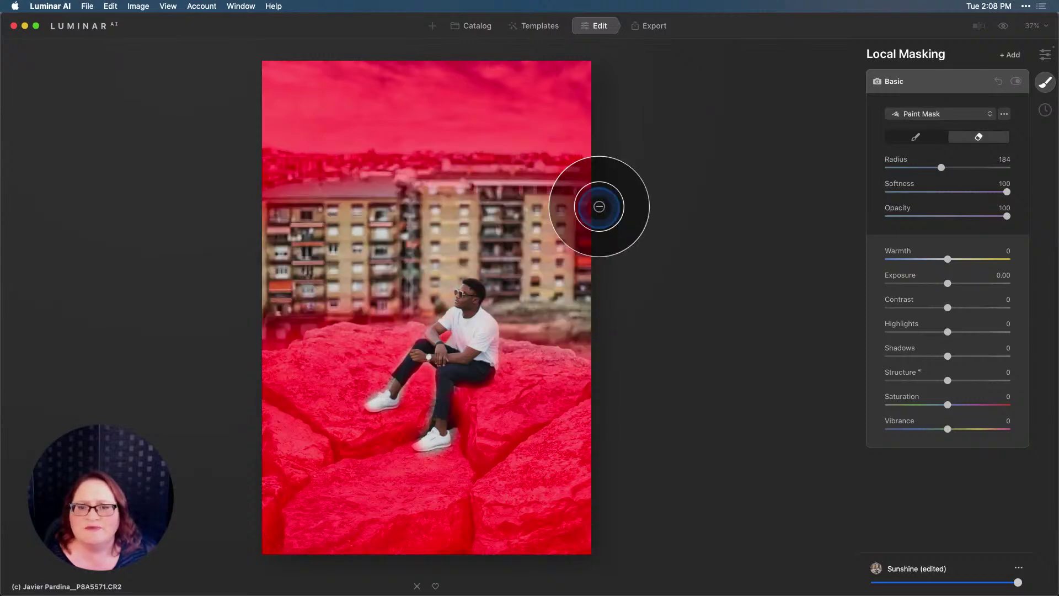
{"action": "mouse_move", "coordinate": [259, 94]}
{"action": "left_mouse_down"}
{"action": "mouse_move", "coordinate": [438, 102]}
{"action": "mouse_move", "coordinate": [585, 90]}
{"action": "left_mouse_up"}
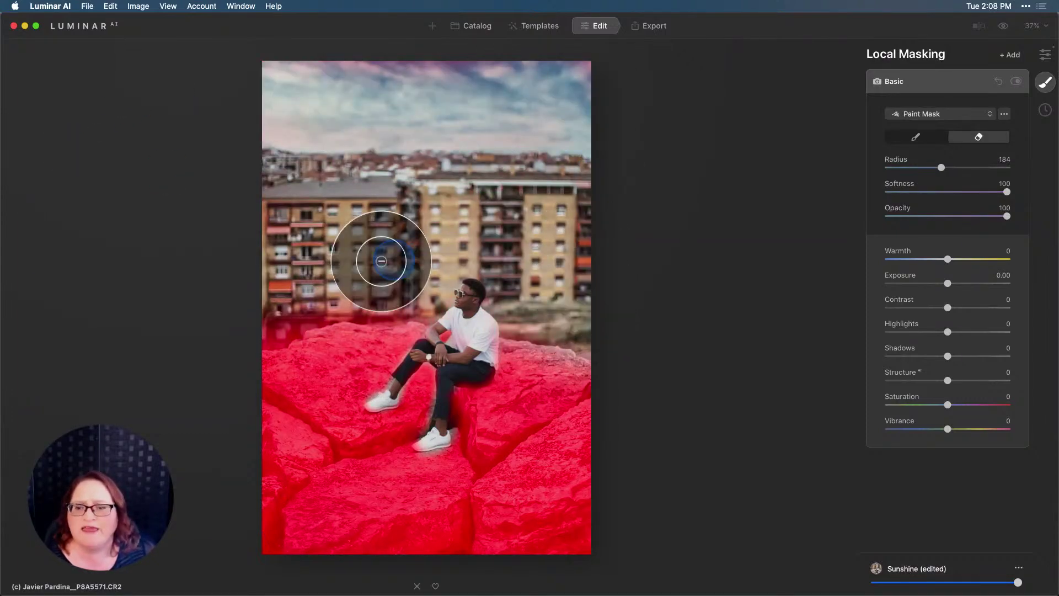
{"action": "left_click_drag", "start_coordinate": [341, 271], "coordinate": [224, 303]}
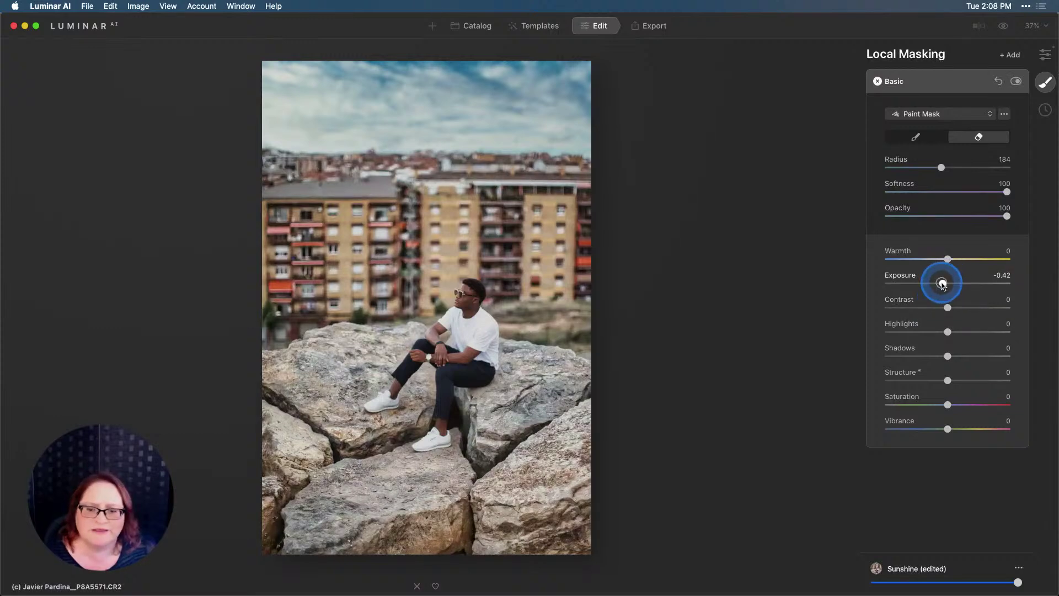
On the Basic local layer, lower Exposure to -0.52 and Highlights to -31
{"action": "left_click", "coordinate": [941, 284]}
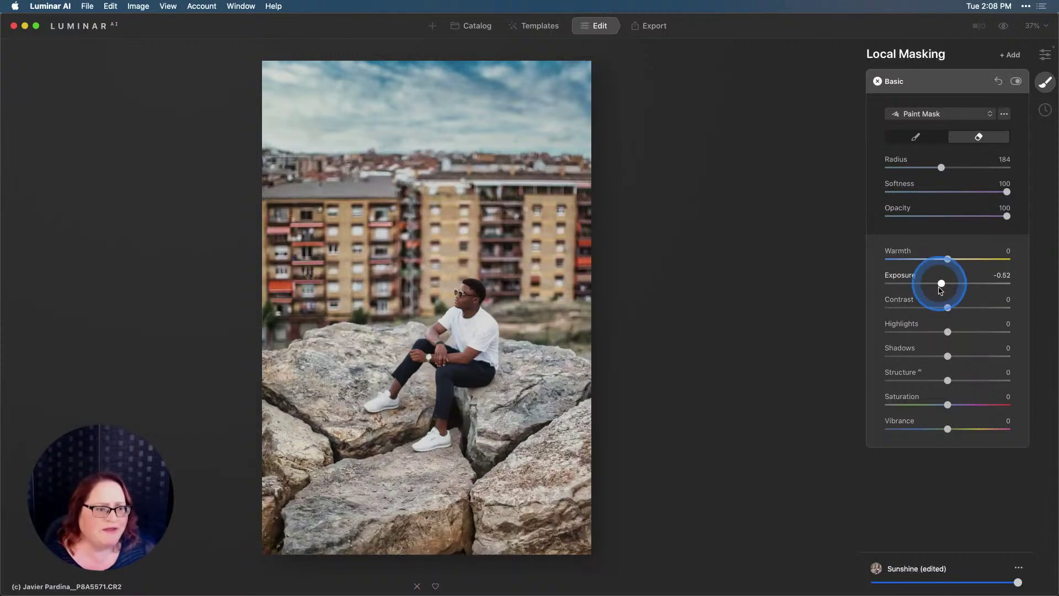
{"action": "left_click", "coordinate": [946, 331]}
{"action": "left_click_drag", "start_coordinate": [947, 331], "coordinate": [930, 332]}
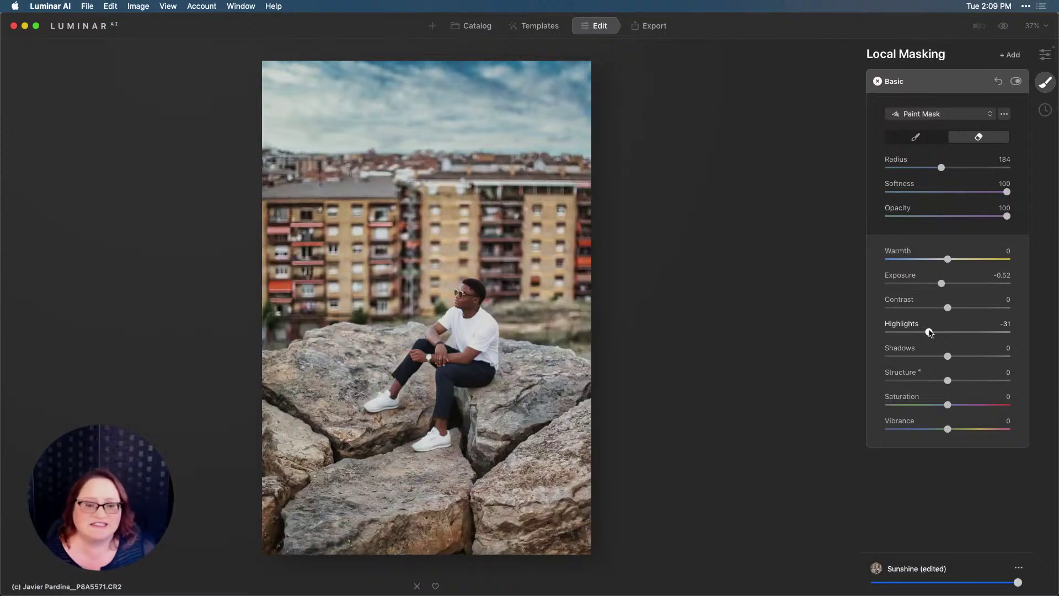
Add a Vignette that darkens the photo's edges, with Size tightened to 4
{"action": "left_click", "coordinate": [1045, 55]}
{"action": "scroll", "coordinate": [921, 232], "scroll_direction": "down", "scroll_amount": 10}
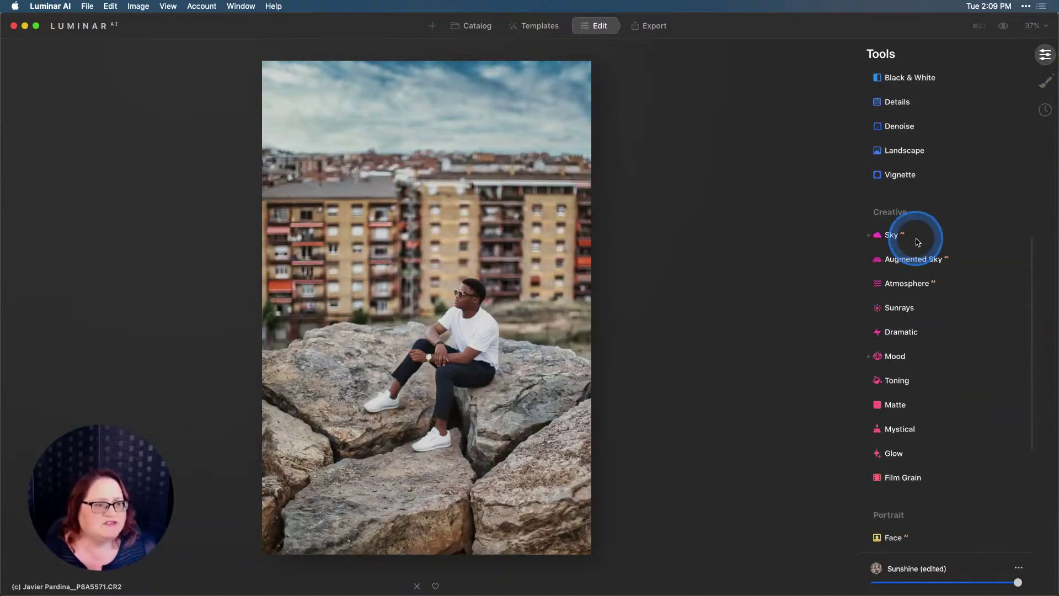
{"action": "scroll", "coordinate": [916, 243], "scroll_direction": "up", "scroll_amount": 1}
{"action": "left_click", "coordinate": [916, 243]}
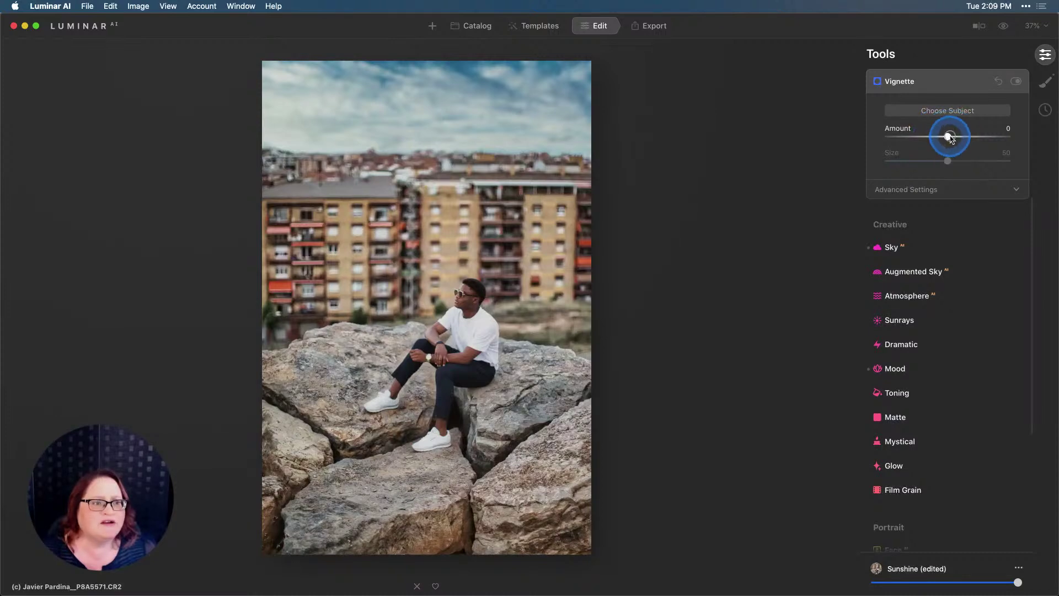
{"action": "left_click_drag", "start_coordinate": [948, 136], "coordinate": [878, 139]}
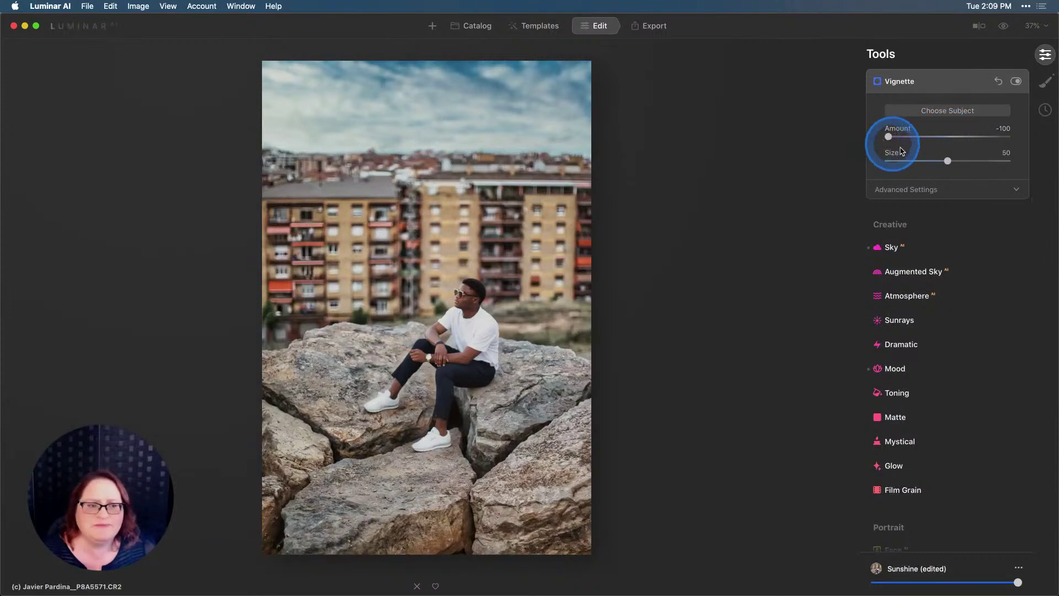
{"action": "left_click", "coordinate": [948, 161]}
{"action": "left_click_drag", "start_coordinate": [949, 162], "coordinate": [895, 162]}
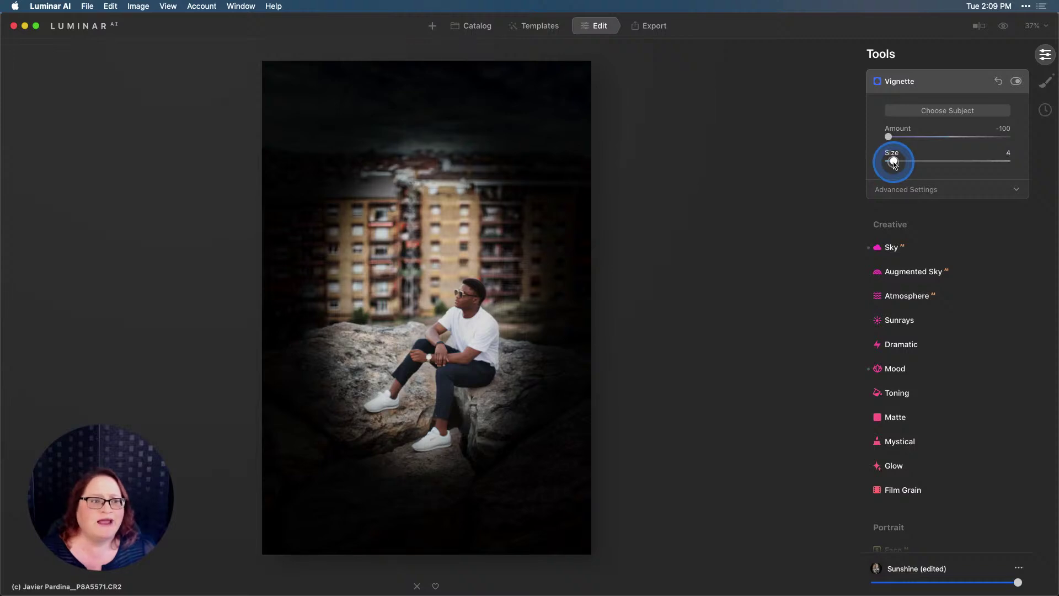
In the vignette's Advanced Settings, set Feather to 65 and Inner Light to 11
{"action": "left_click", "coordinate": [934, 190]}
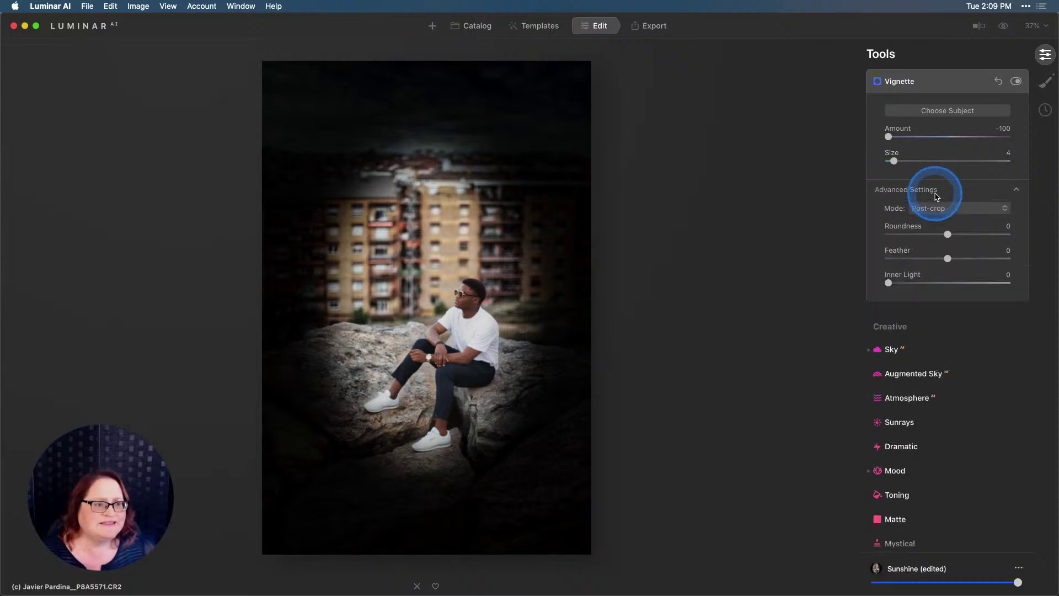
{"action": "left_click_drag", "start_coordinate": [948, 258], "coordinate": [985, 260]}
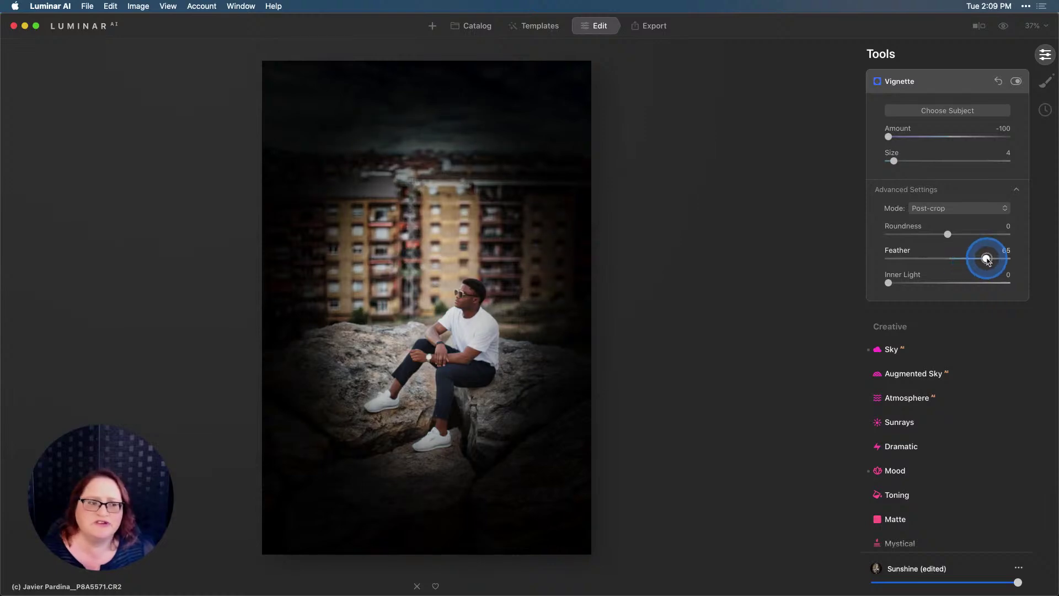
{"action": "left_click_drag", "start_coordinate": [888, 282], "coordinate": [892, 284]}
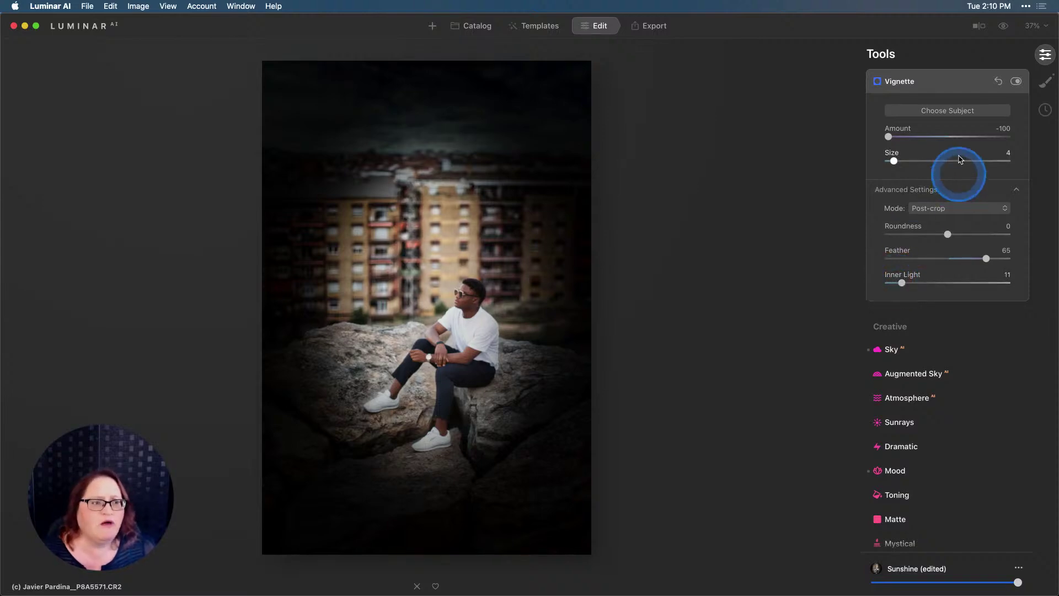
Centre the vignette on the man with Choose Subject, then ease Amount to -47
{"action": "left_click", "coordinate": [945, 113]}
{"action": "left_click", "coordinate": [571, 363]}
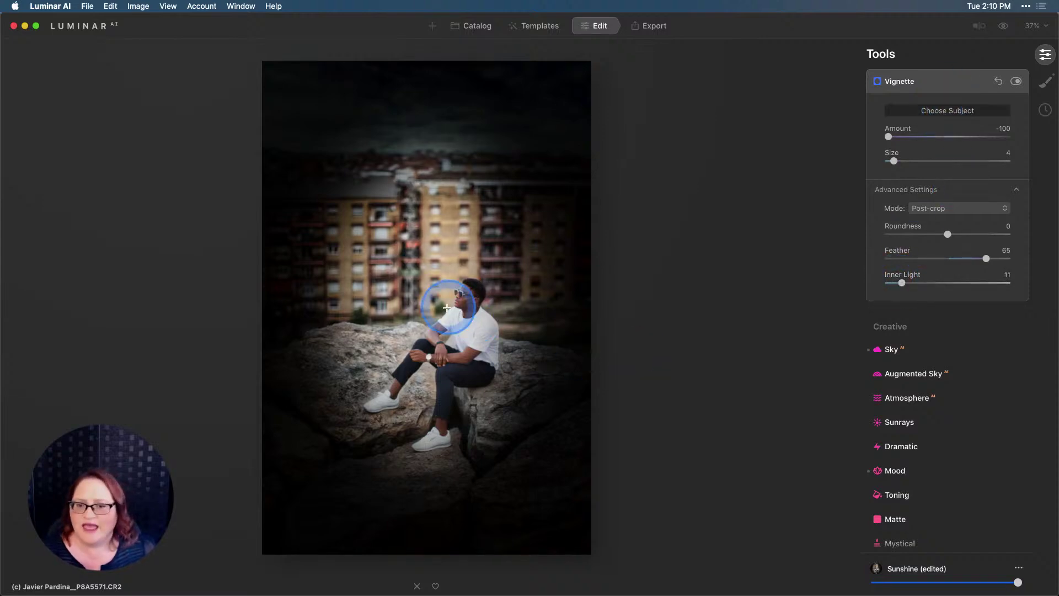
{"action": "left_click", "coordinate": [462, 297]}
{"action": "left_click", "coordinate": [441, 320]}
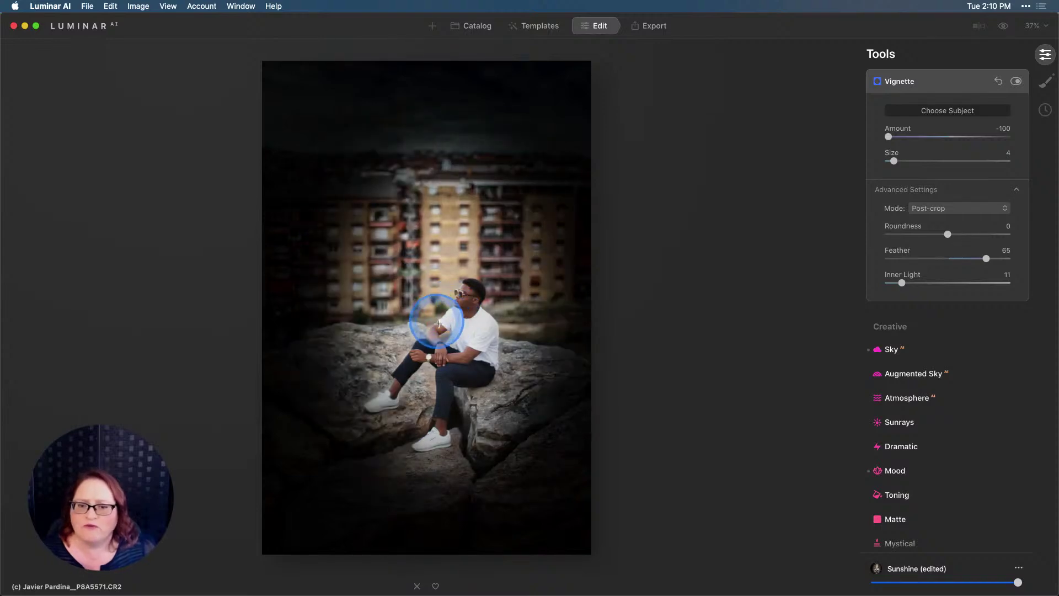
{"action": "left_click", "coordinate": [442, 324]}
{"action": "left_click", "coordinate": [449, 324]}
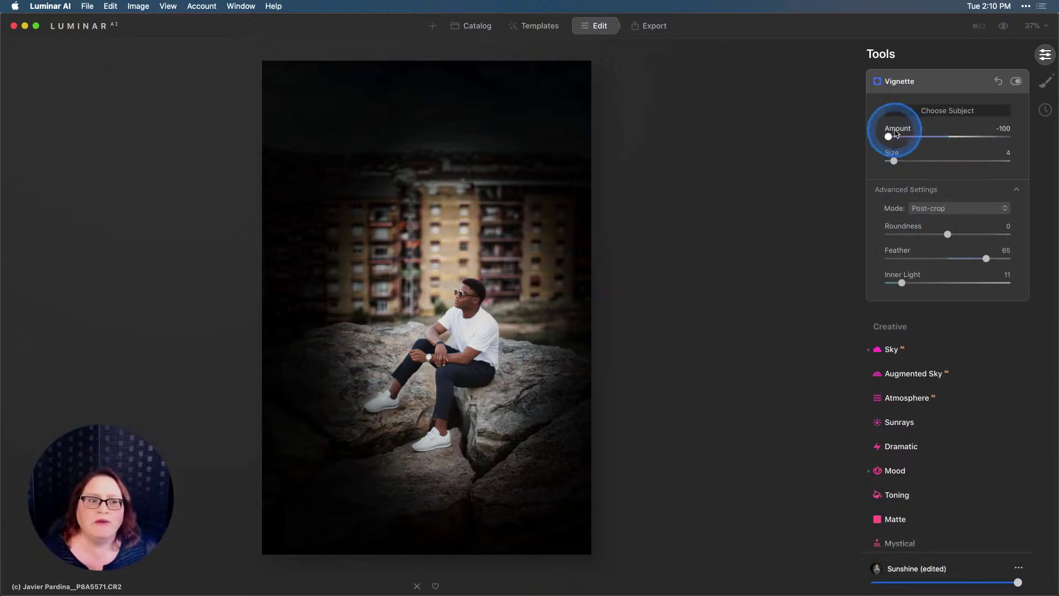
{"action": "left_click_drag", "start_coordinate": [889, 136], "coordinate": [920, 136]}
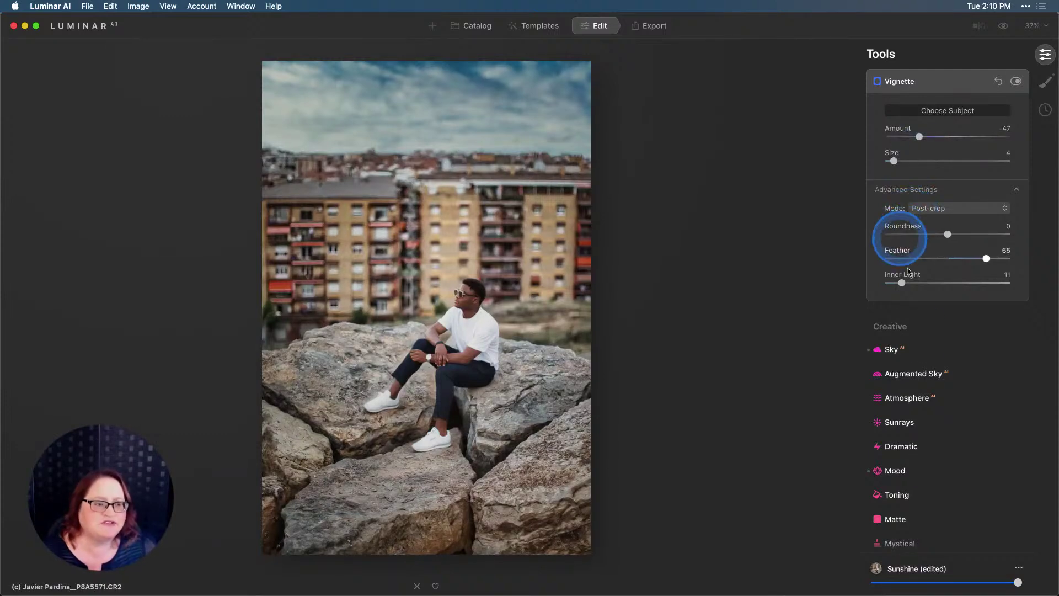
Expand Atmosphere, add a Paint Mask to it, and show its mask options list
{"action": "left_click", "coordinate": [909, 400]}
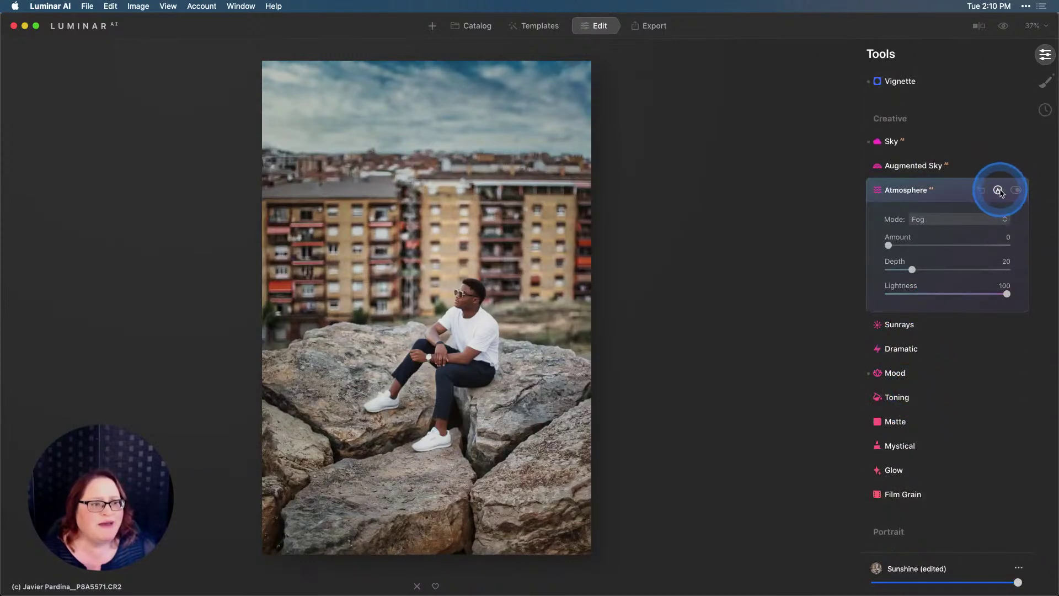
{"action": "left_click", "coordinate": [998, 190]}
{"action": "left_click", "coordinate": [1004, 223]}
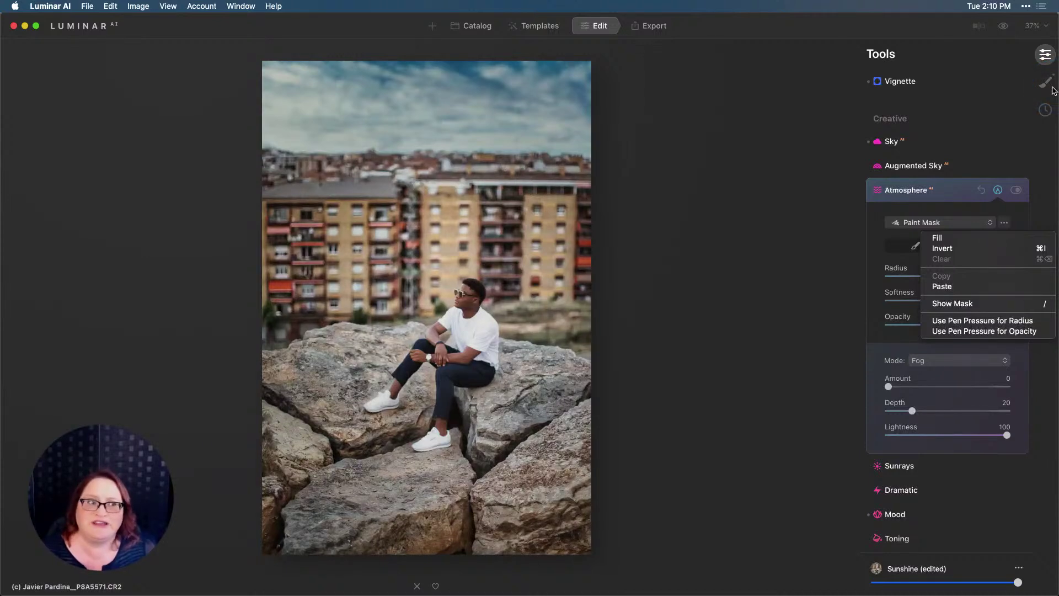
{"action": "mouse_move", "coordinate": [1053, 89]}
{"action": "left_mouse_down"}
{"action": "mouse_move", "coordinate": [1004, 110]}
{"action": "mouse_move", "coordinate": [796, 137]}
{"action": "left_mouse_up"}
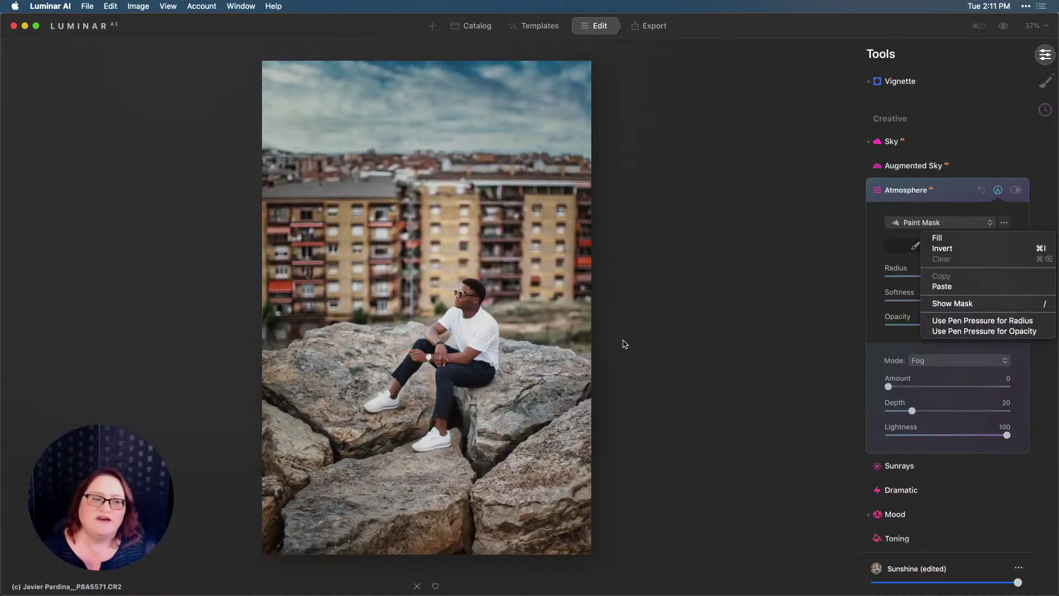
Dismiss the Atmosphere mask menu, return to the Basic masking layer, and view the +Add list
{"action": "left_click", "coordinate": [1040, 86]}
{"action": "left_click", "coordinate": [1040, 84]}
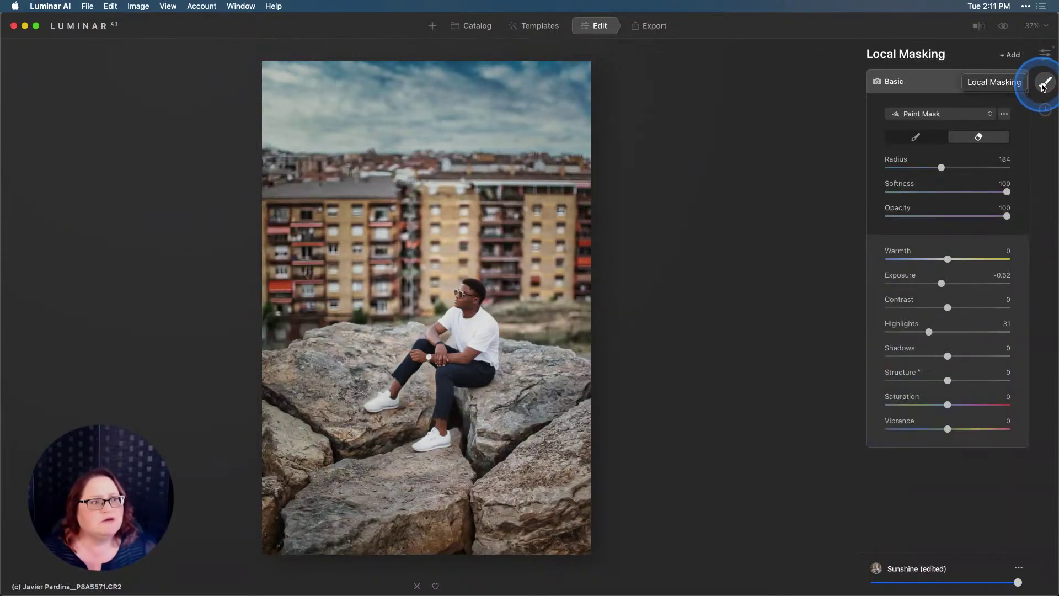
{"action": "left_click", "coordinate": [1011, 56]}
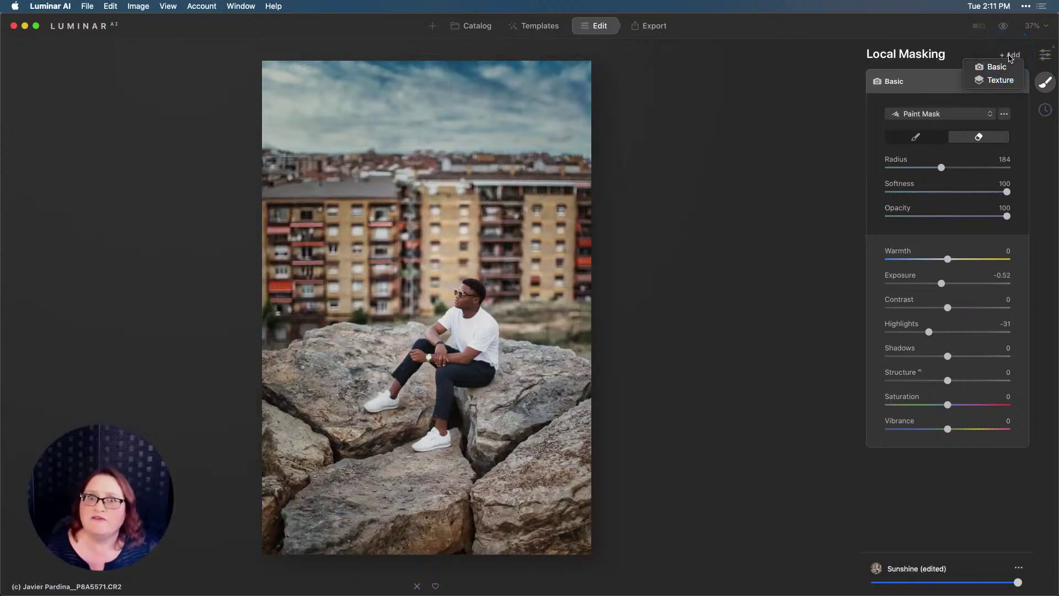
{"action": "left_click_drag", "start_coordinate": [1011, 56], "coordinate": [895, 367]}
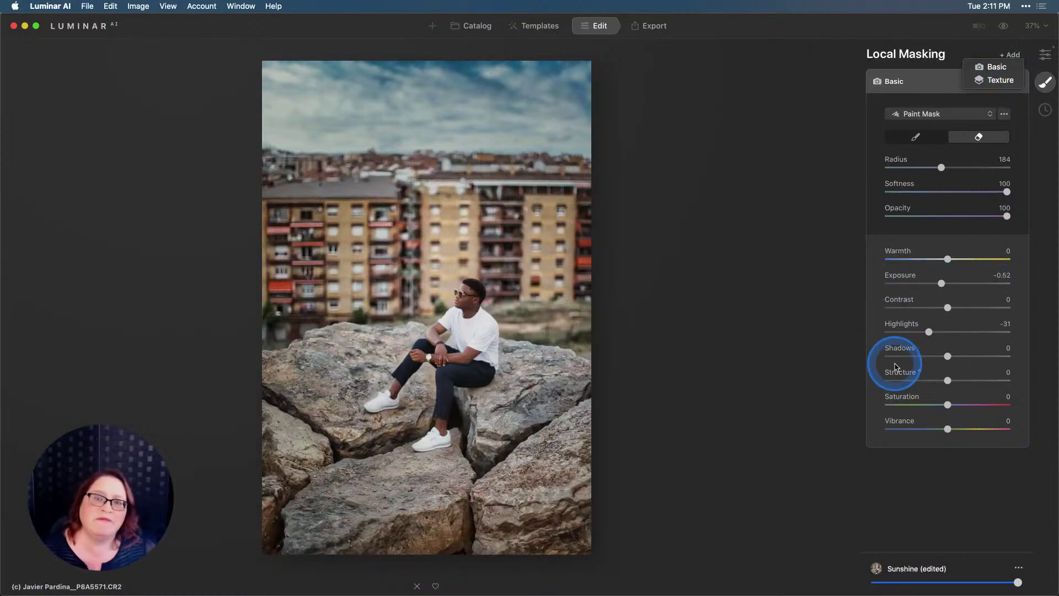
{"action": "left_click_drag", "start_coordinate": [895, 367], "coordinate": [948, 262]}
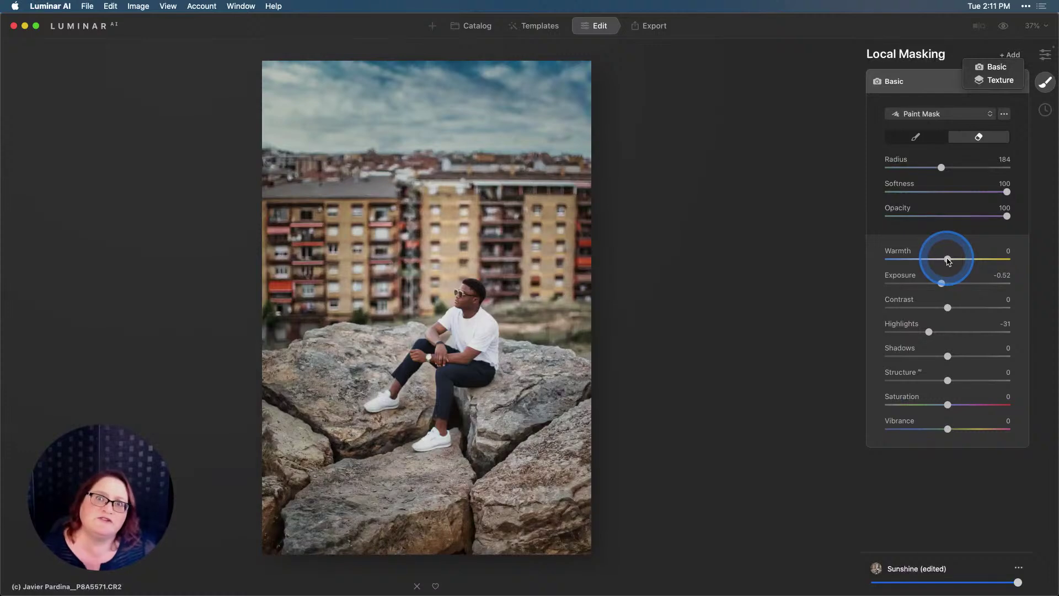